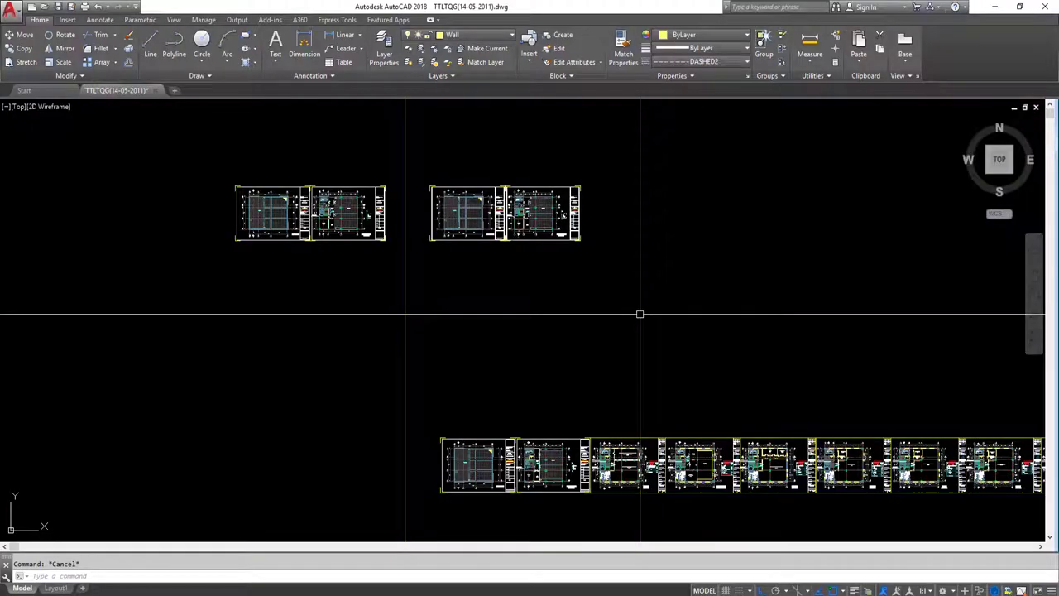
Step: Pan and zoom across the drawing to bring the upper row of sheets into view
scroll(641, 312, down, 2)
mouse_move(640, 312)
middle_down()
mouse_move(641, 330)
mouse_move(516, 295)
middle_up()
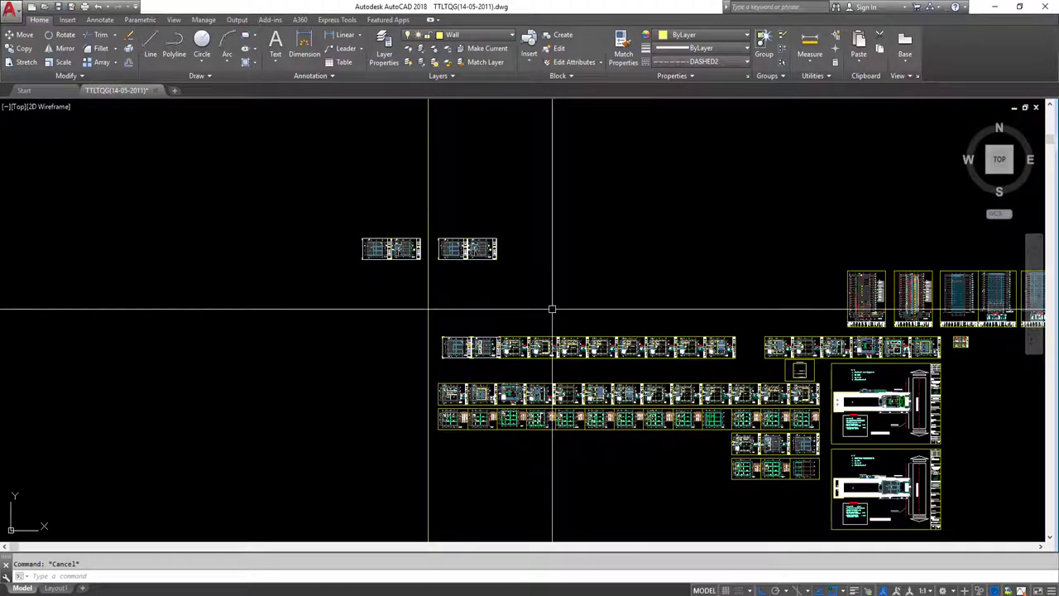
scroll(451, 277, up, 4)
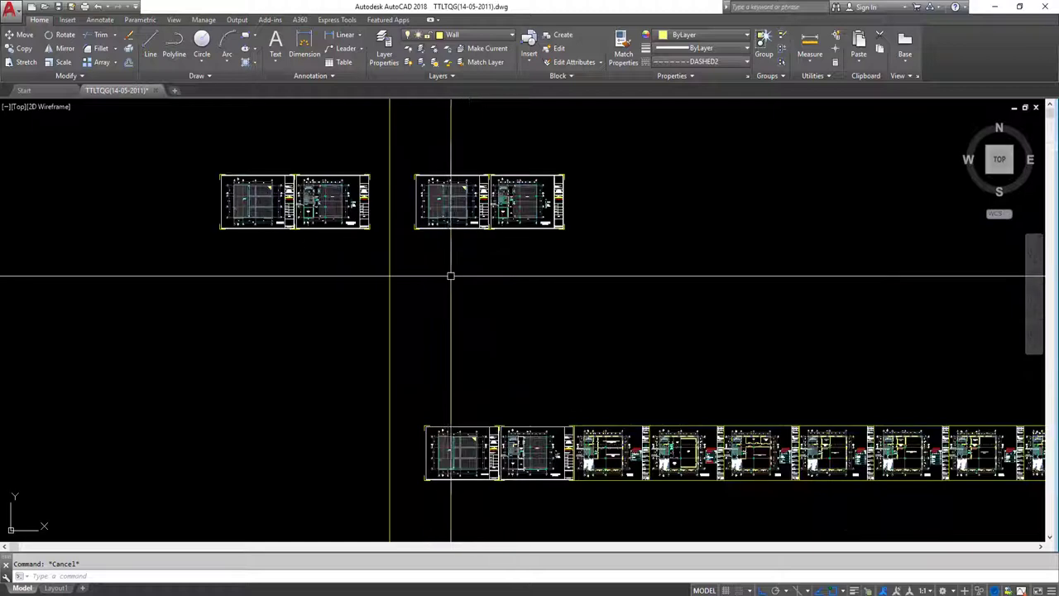
middle_drag(381, 243, 409, 311)
scroll(307, 287, up, 2)
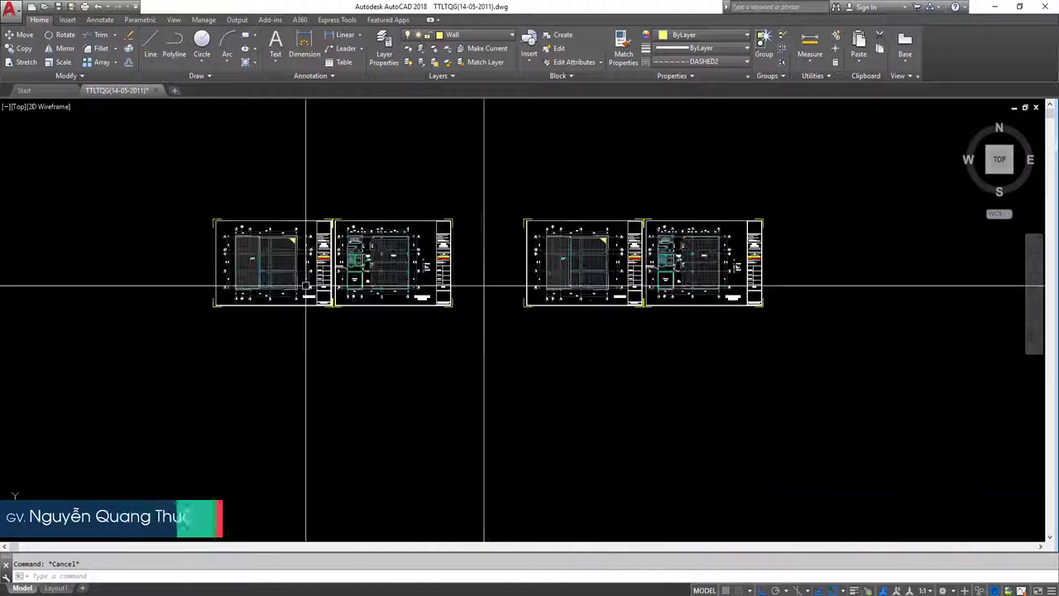
scroll(306, 286, up, 2)
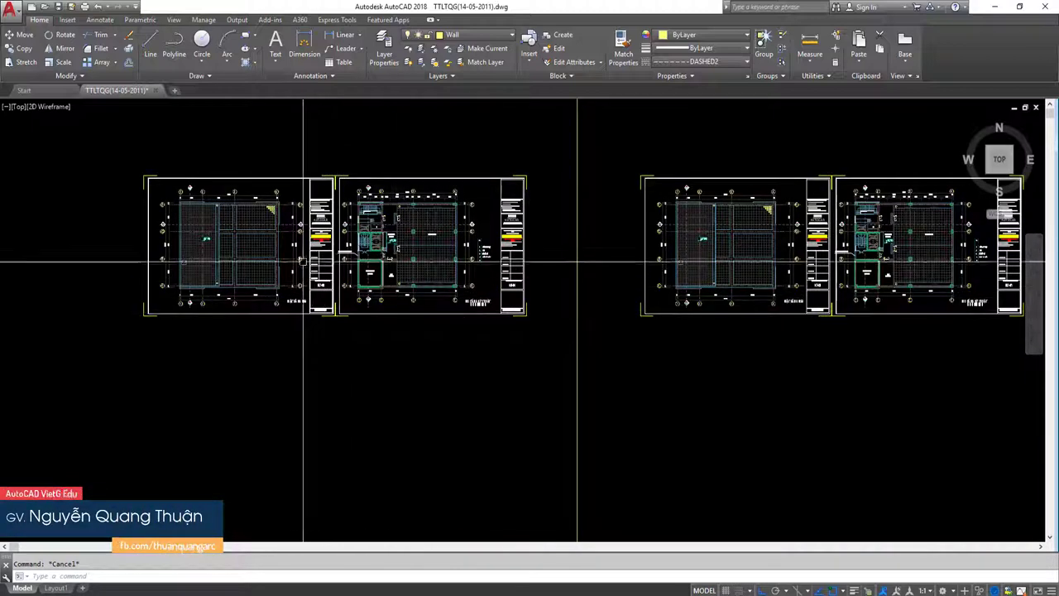
middle_drag(308, 284, 309, 295)
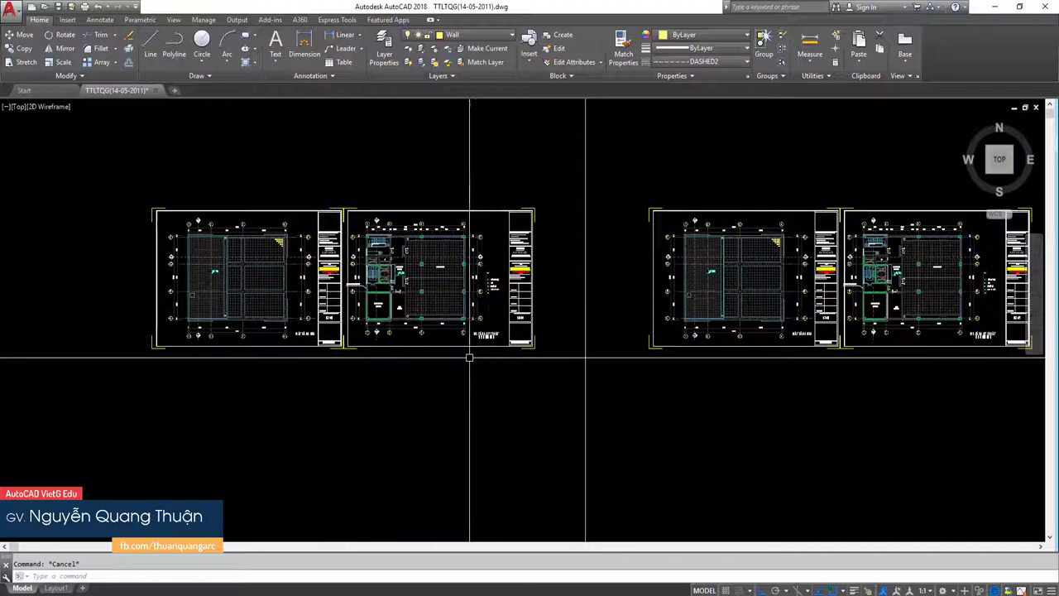
scroll(290, 221, down, 5)
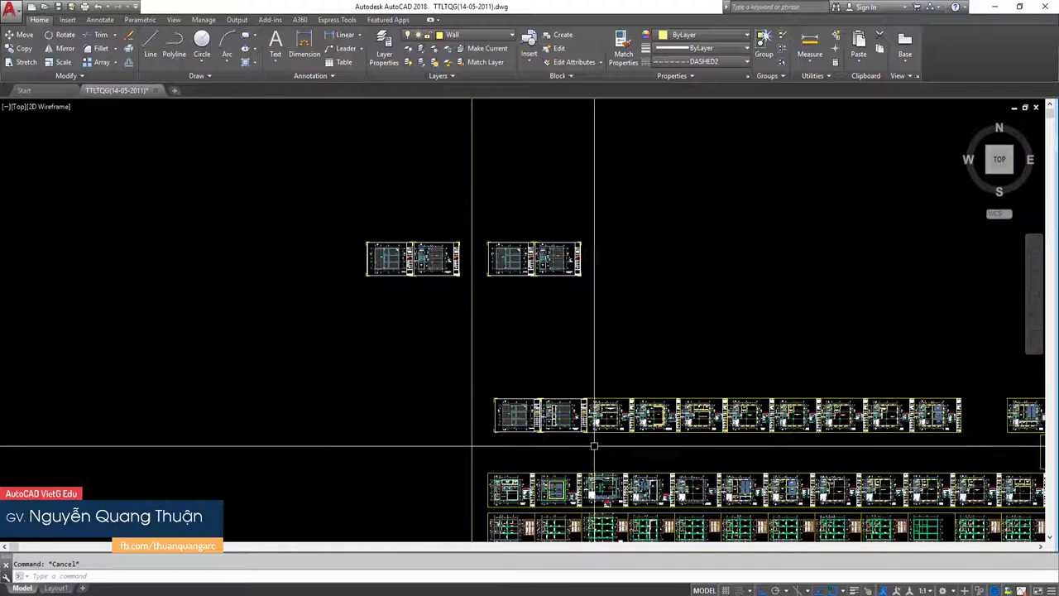
scroll(522, 418, up, 4)
scroll(522, 418, down, 2)
scroll(327, 133, up, 2)
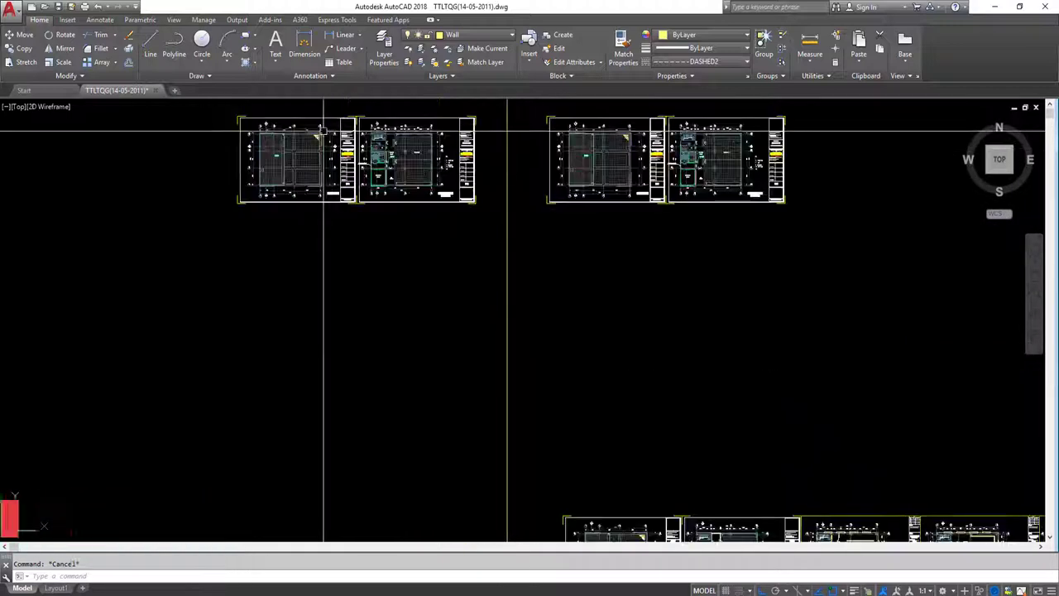
middle_drag(389, 241, 390, 306)
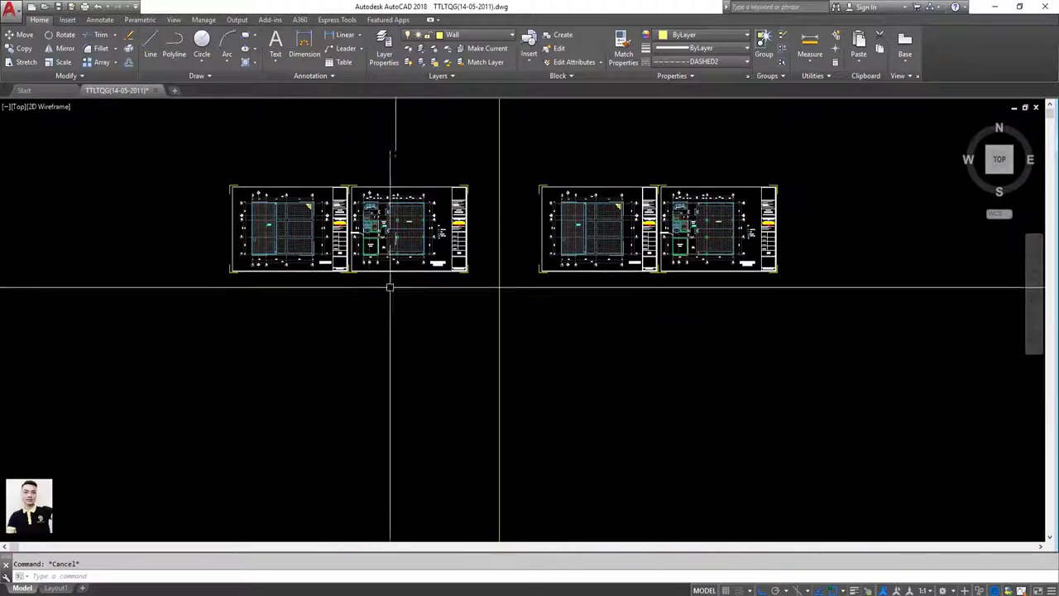
Step: Zoom into the MẶT BẰNG MÁI title block and open its name attribute in the Enhanced Attribute Editor
scroll(411, 187, up, 2)
click(461, 187)
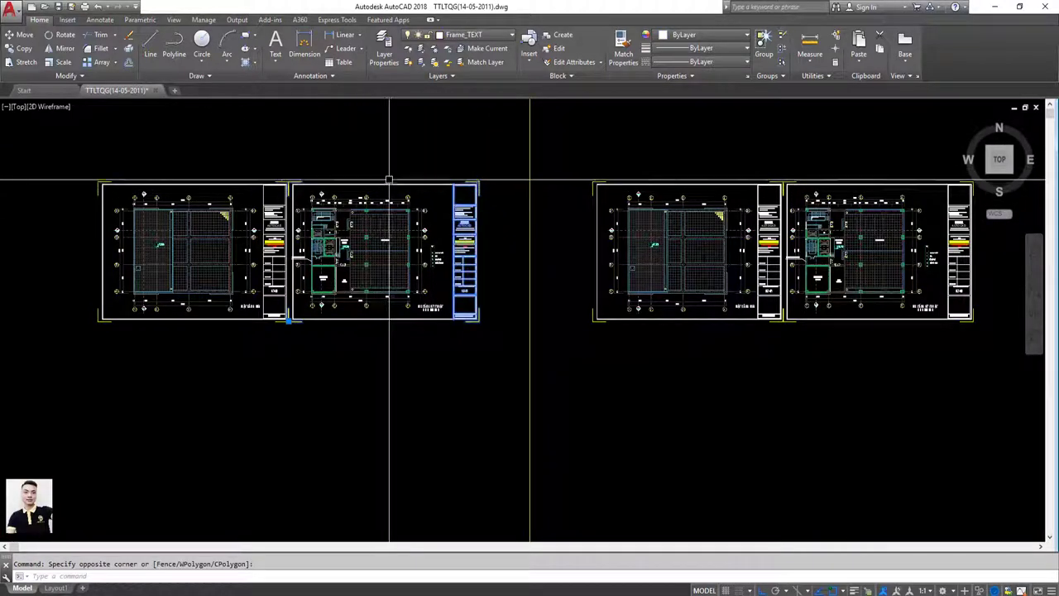
scroll(267, 191, up, 2)
scroll(457, 329, down, 6)
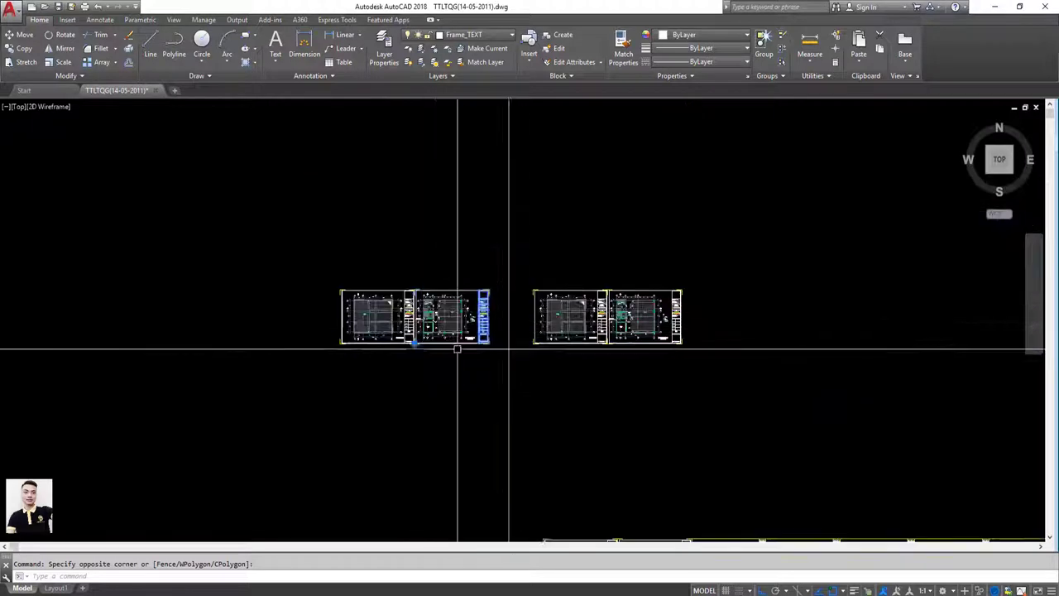
scroll(484, 333, up, 5)
scroll(446, 327, up, 3)
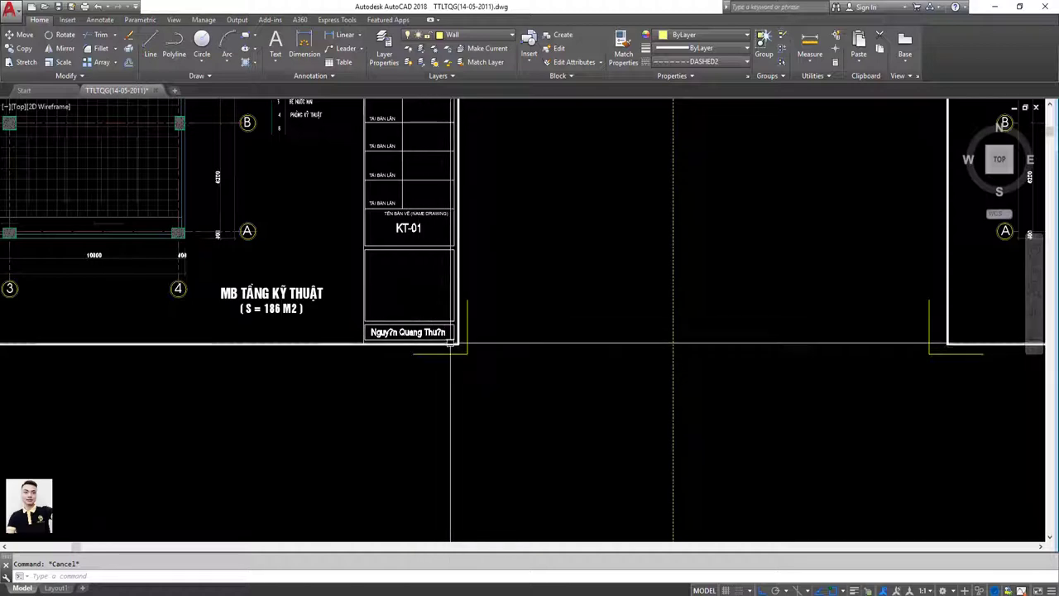
scroll(430, 335, down, 6)
scroll(505, 339, up, 4)
scroll(414, 289, up, 2)
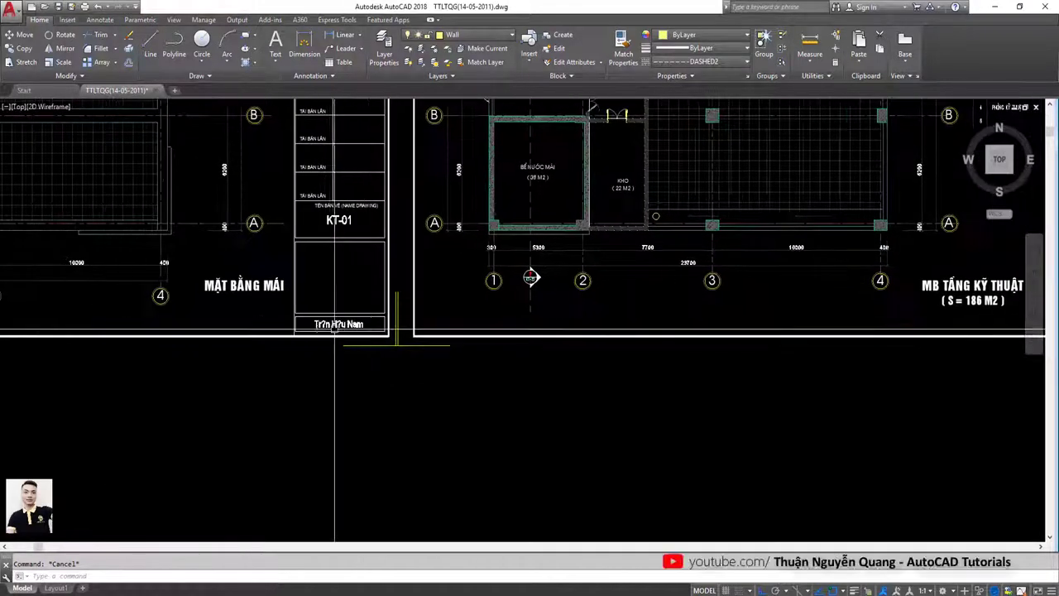
scroll(532, 276, up, 3)
click(326, 338)
click(327, 336)
scroll(331, 318, up, 4)
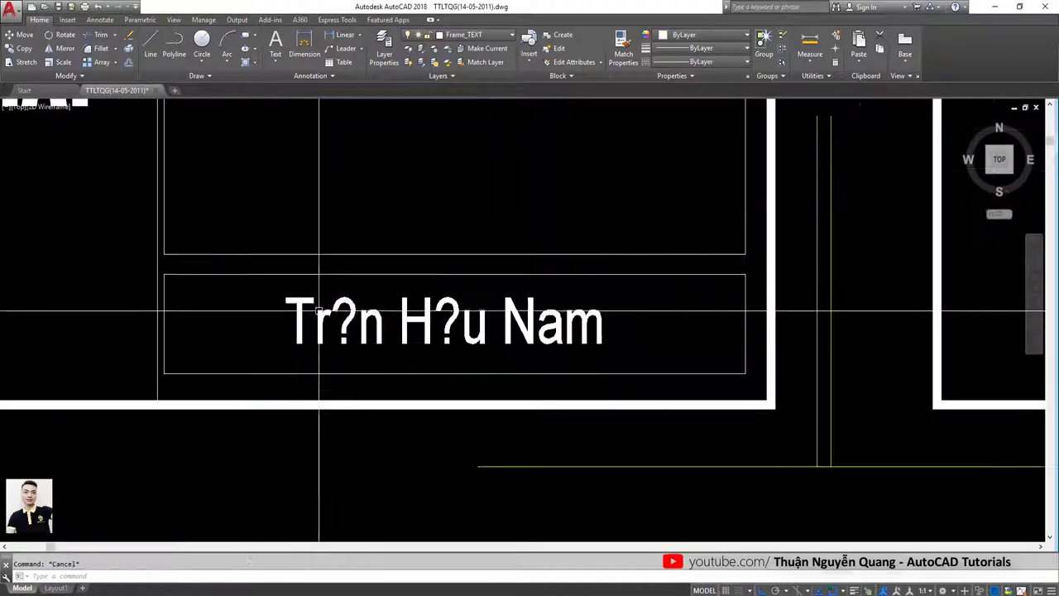
double_click(351, 314)
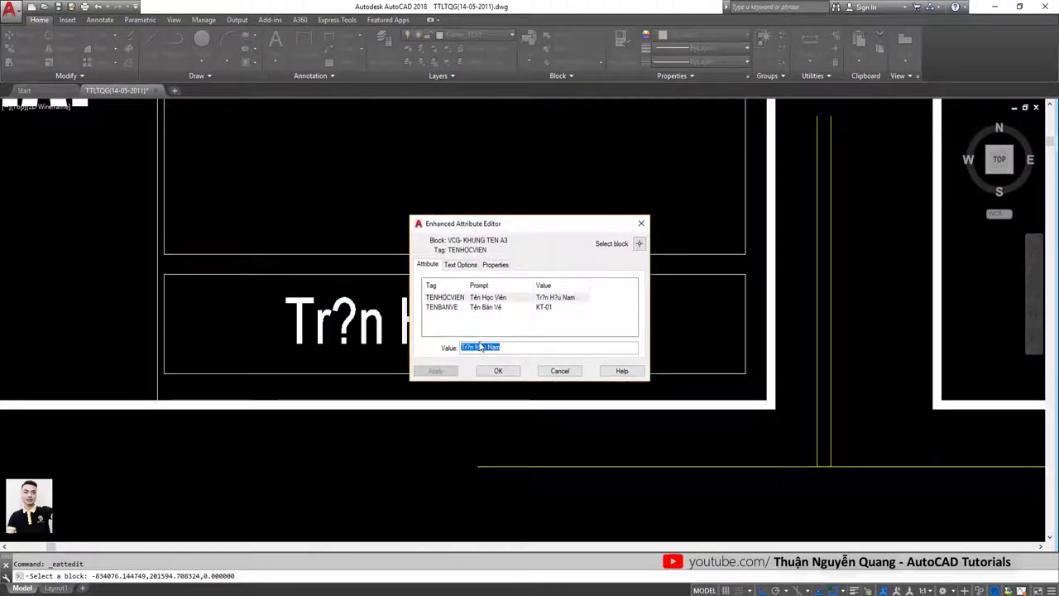
Step: Cancel the attribute editor unchanged and pan over to the MB TẦNG KỸ THUẬT sheet
click(642, 229)
scroll(444, 361, down, 5)
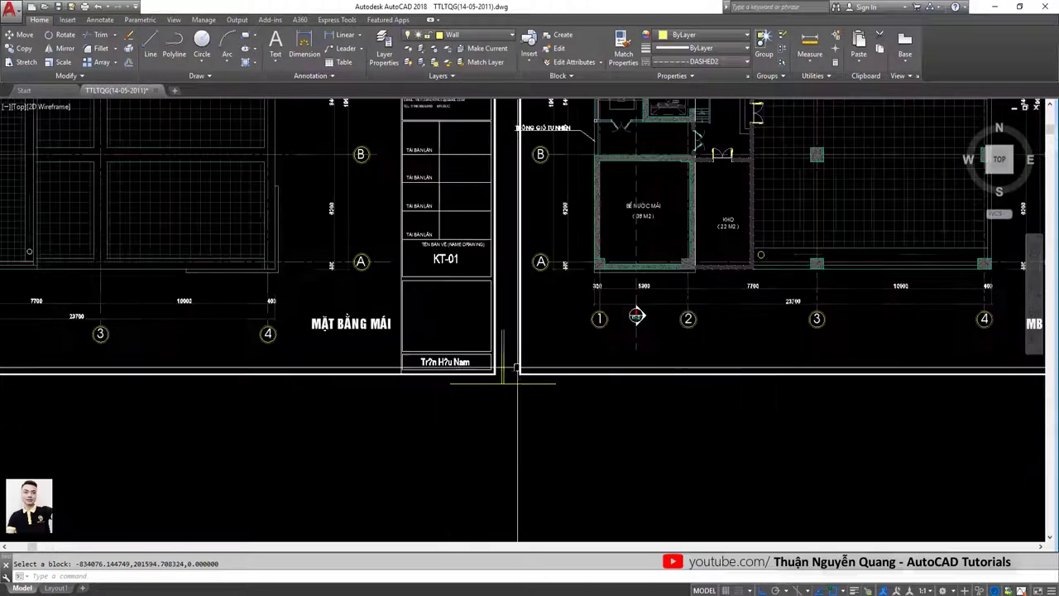
middle_drag(520, 378, 585, 356)
scroll(585, 356, up, 3)
scroll(642, 364, down, 5)
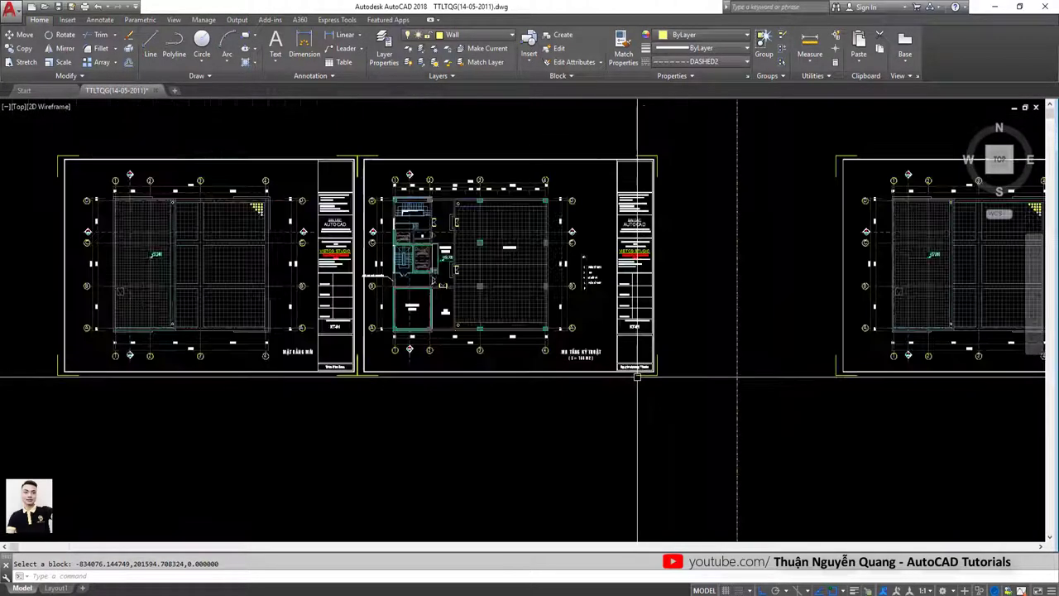
scroll(654, 365, up, 5)
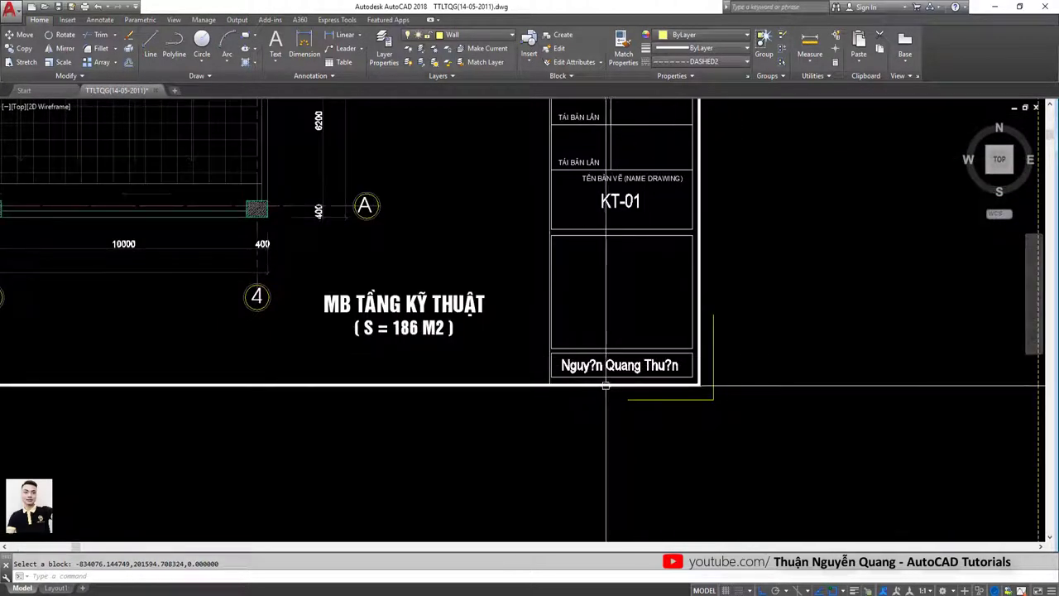
scroll(666, 371, down, 5)
scroll(335, 377, up, 3)
Step: Zoom and pan to inspect both sheets' title blocks and their student names
scroll(372, 347, up, 3)
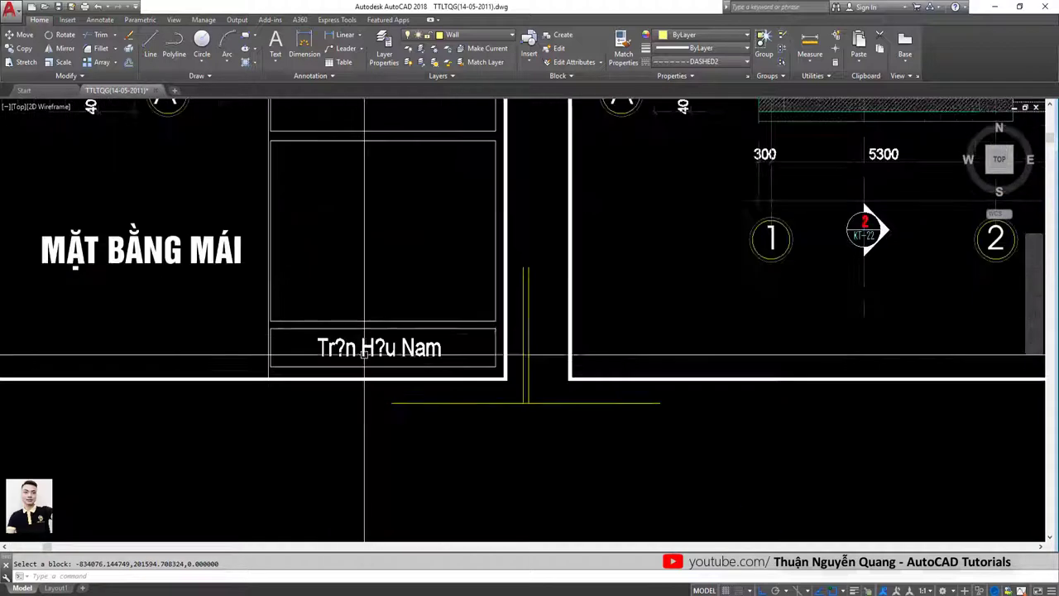
scroll(379, 334, up, 2)
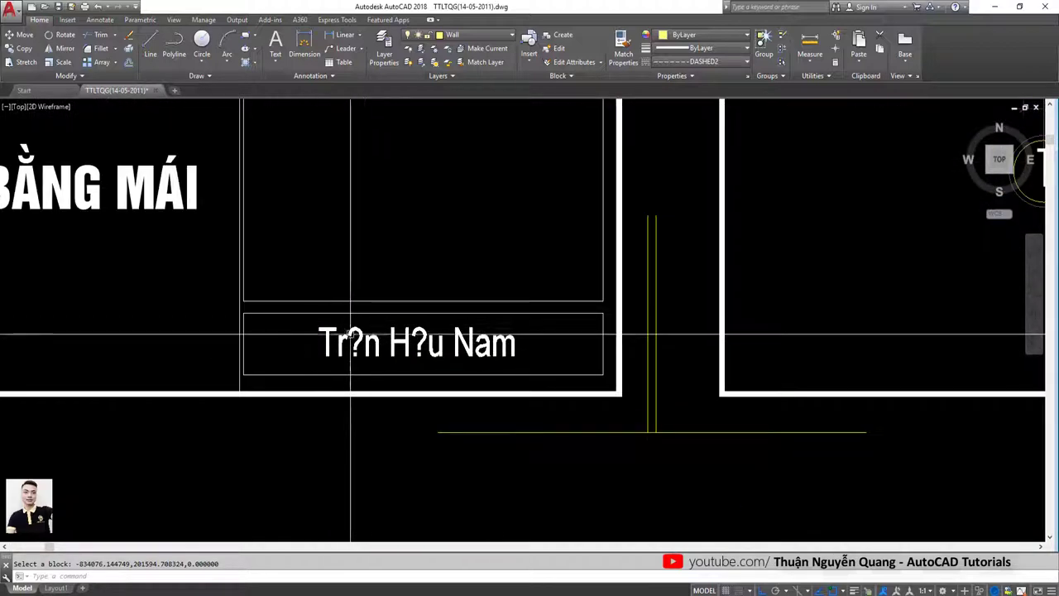
scroll(355, 343, up, 4)
scroll(376, 352, down, 2)
scroll(392, 367, down, 4)
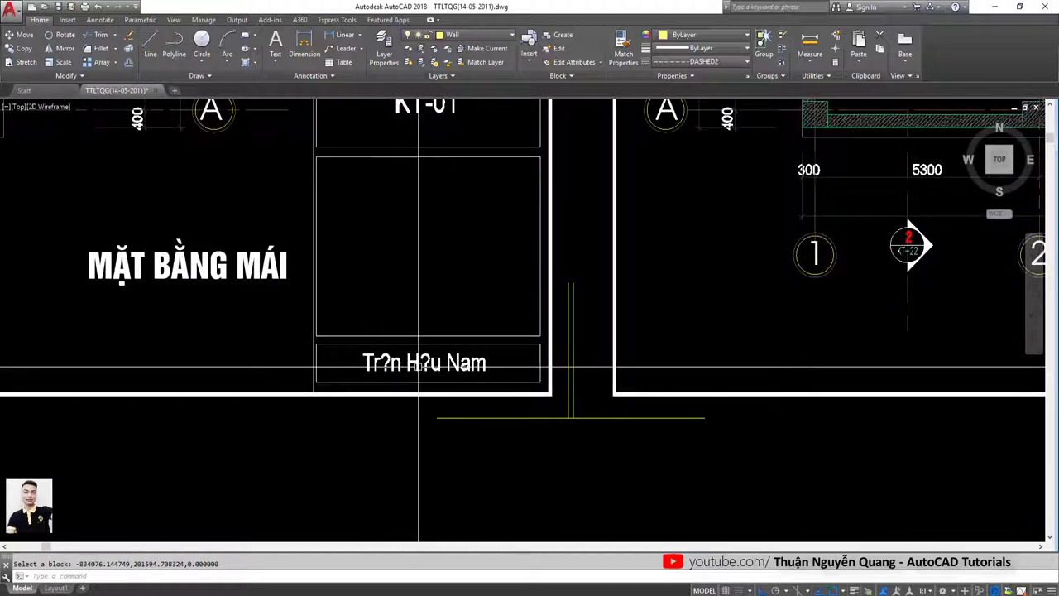
scroll(419, 367, down, 3)
scroll(419, 367, down, 3)
middle_drag(686, 390, 496, 428)
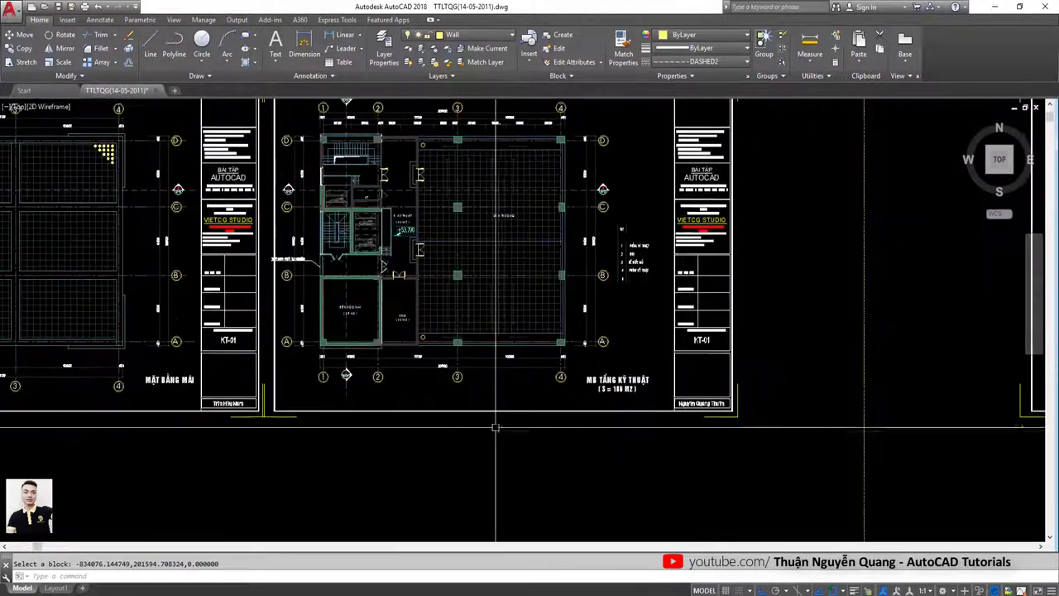
scroll(496, 428, down, 5)
scroll(729, 398, up, 5)
scroll(662, 309, up, 3)
click(578, 401)
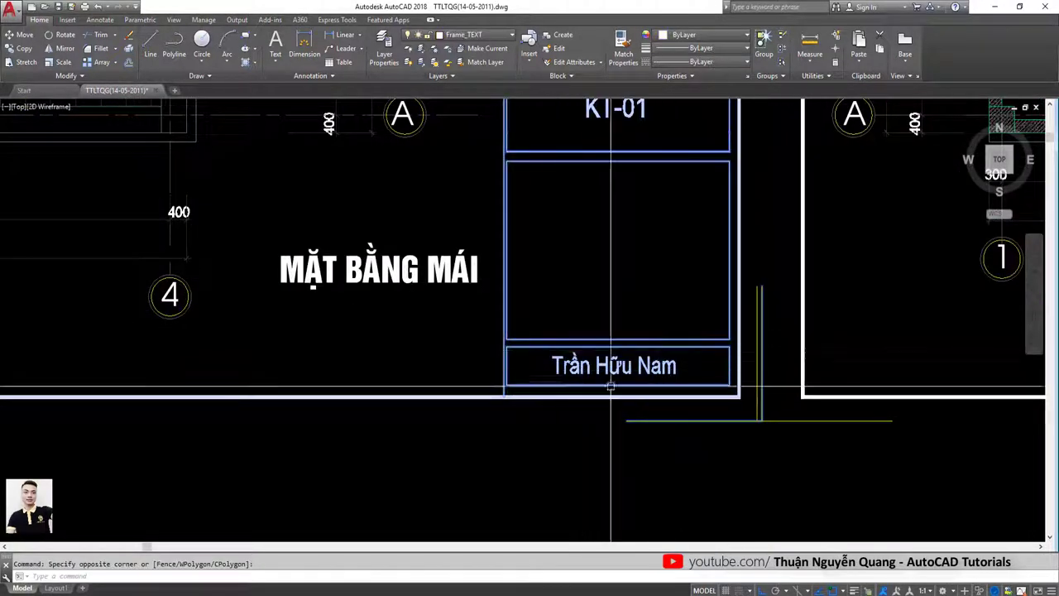
key(Escape)
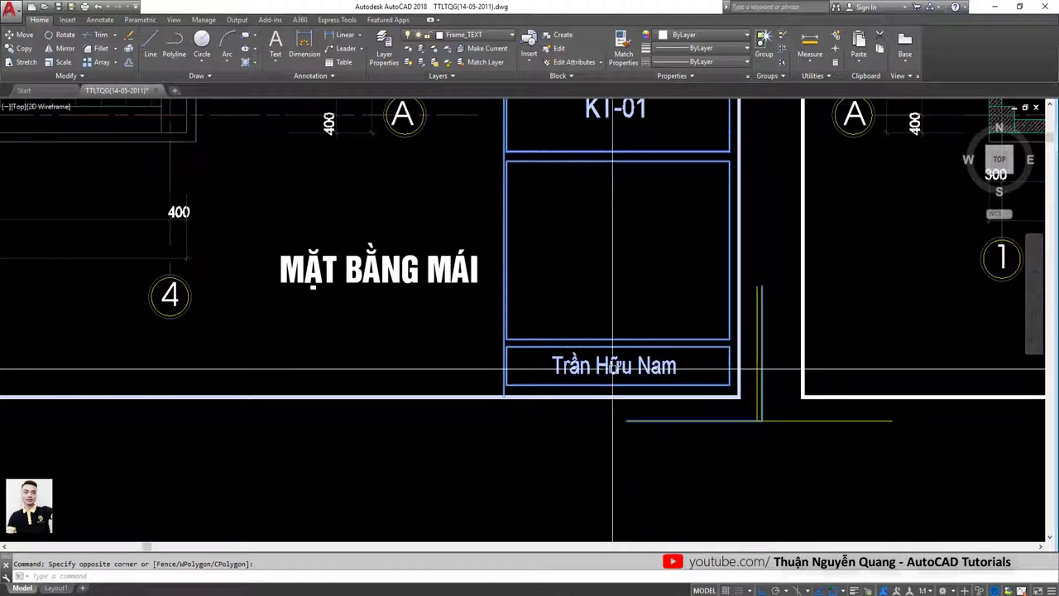
scroll(613, 398, down, 3)
scroll(663, 406, up, 1)
middle_drag(663, 406, 157, 405)
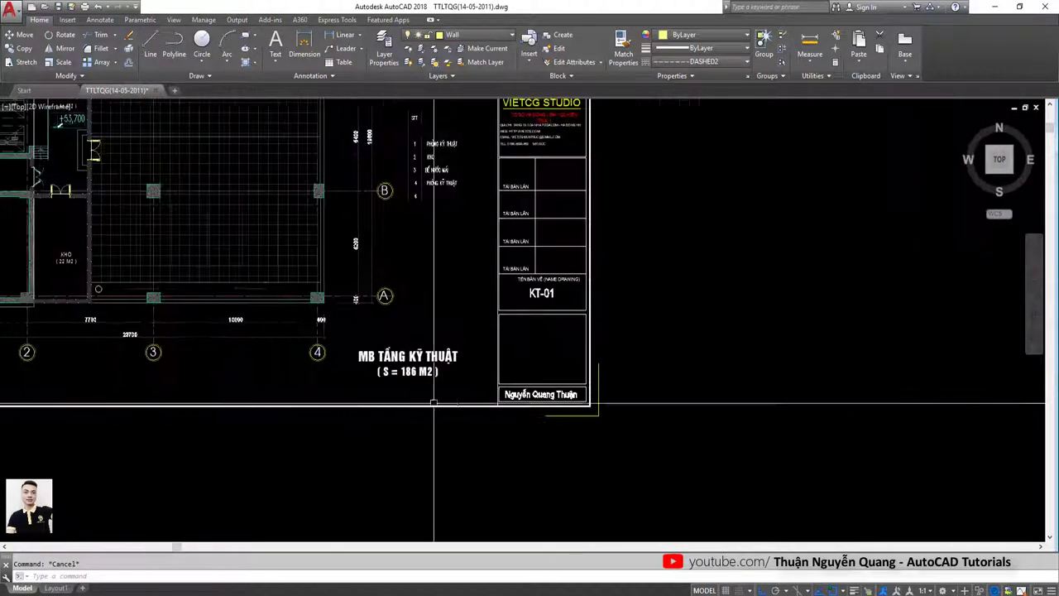
scroll(505, 401, up, 3)
click(499, 398)
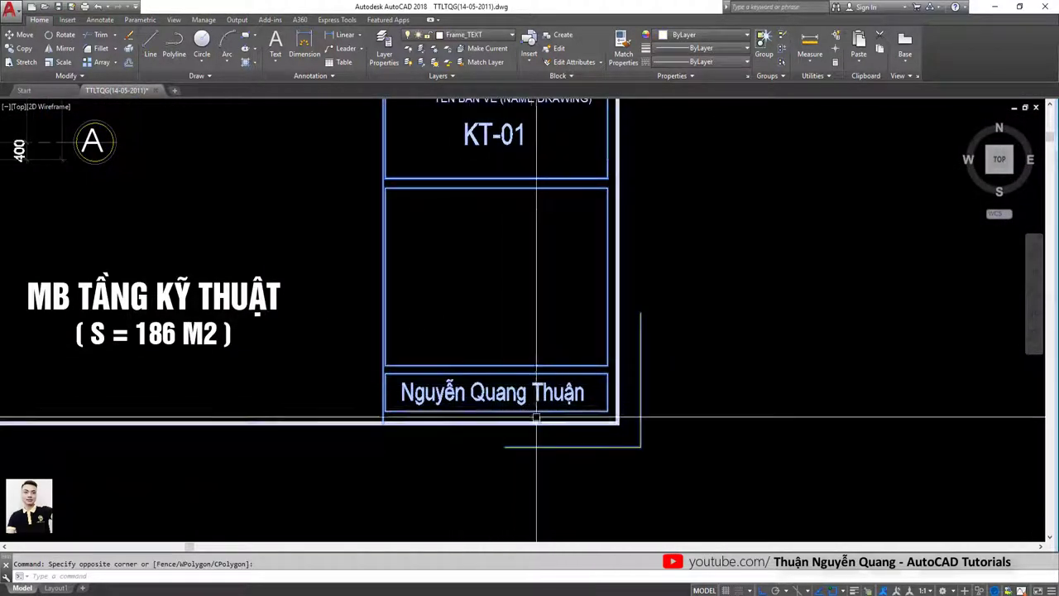
key(Escape)
scroll(551, 395, down, 5)
scroll(480, 414, down, 2)
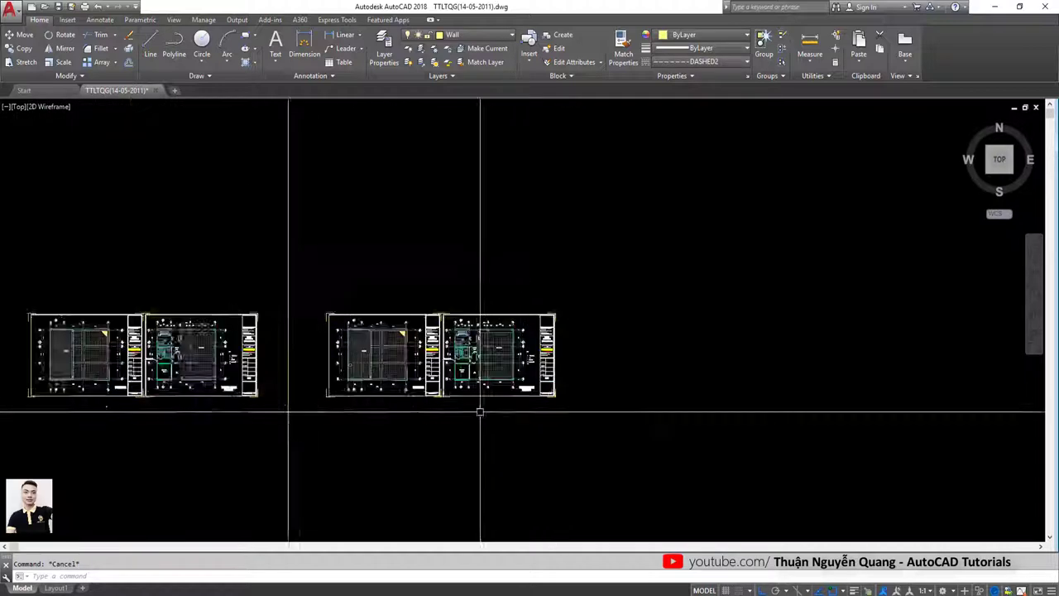
scroll(343, 350, up, 2)
scroll(304, 356, up, 2)
middle_drag(304, 356, 397, 356)
scroll(414, 331, up, 2)
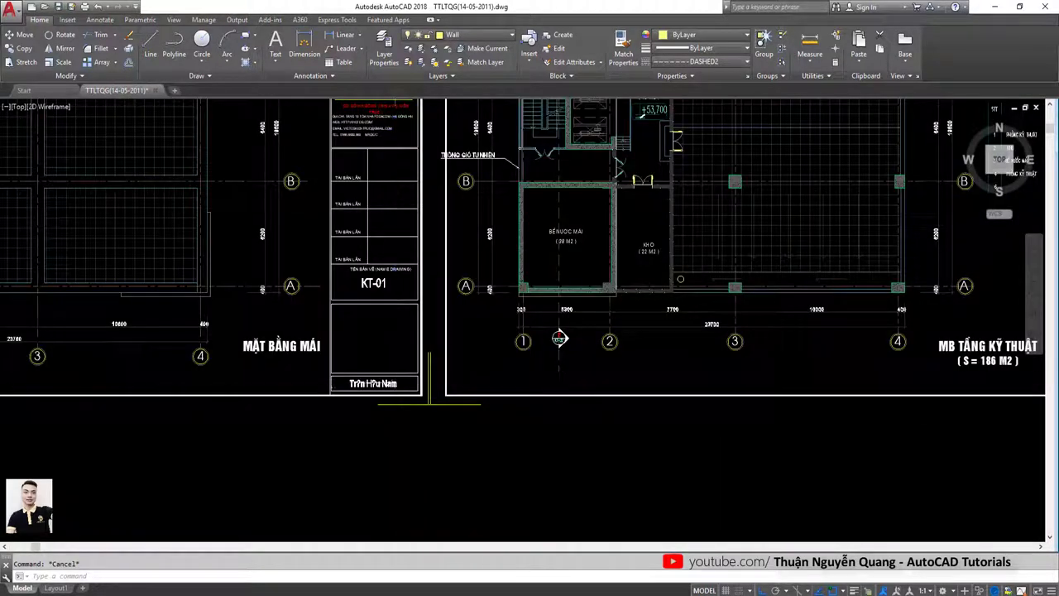
click(361, 382)
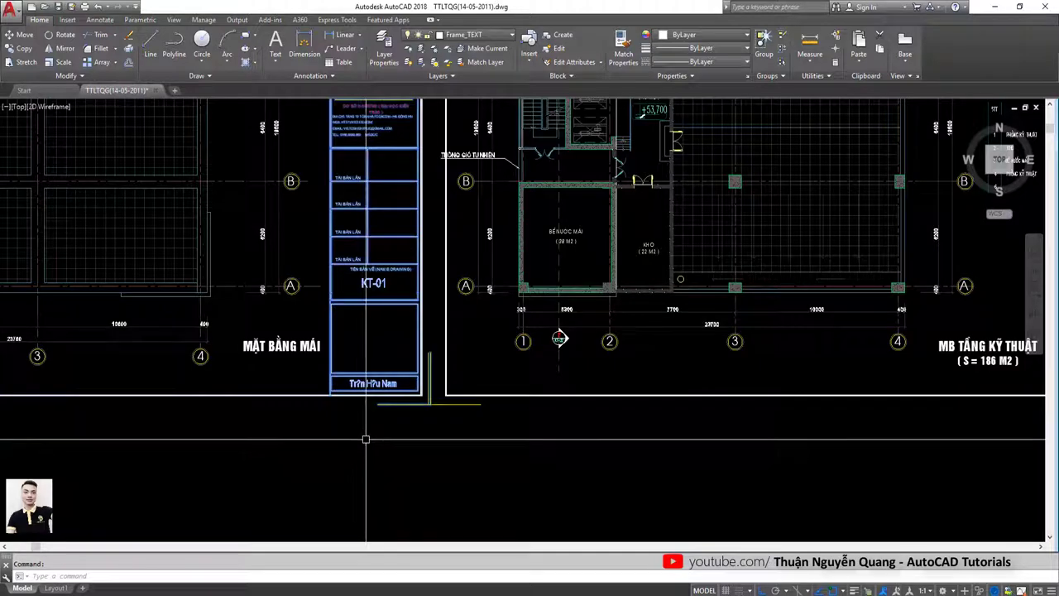
key(Escape)
scroll(386, 403, down, 3)
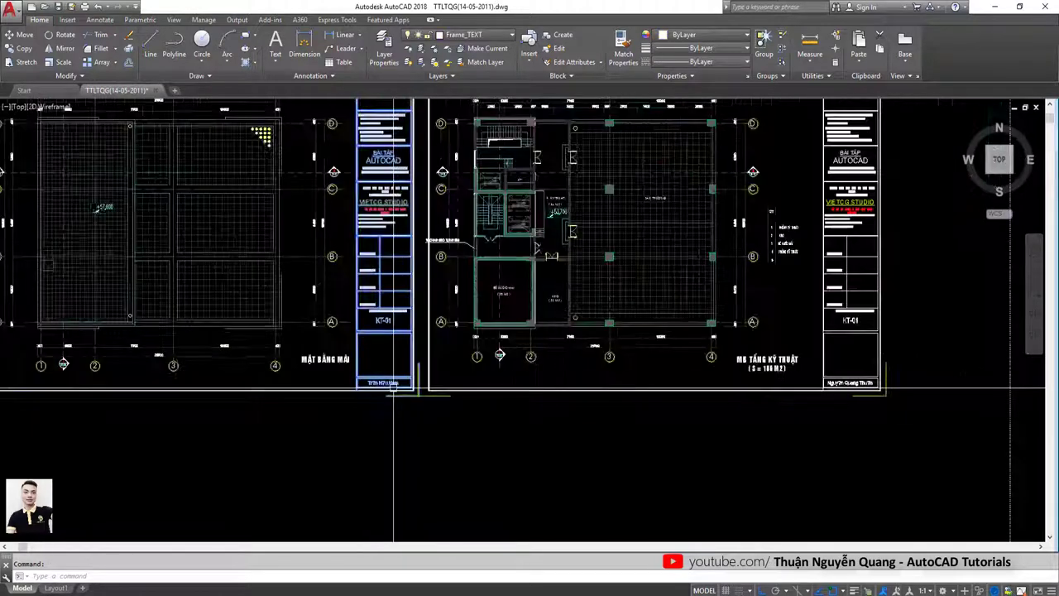
scroll(463, 381, up, 1)
scroll(507, 359, up, 1)
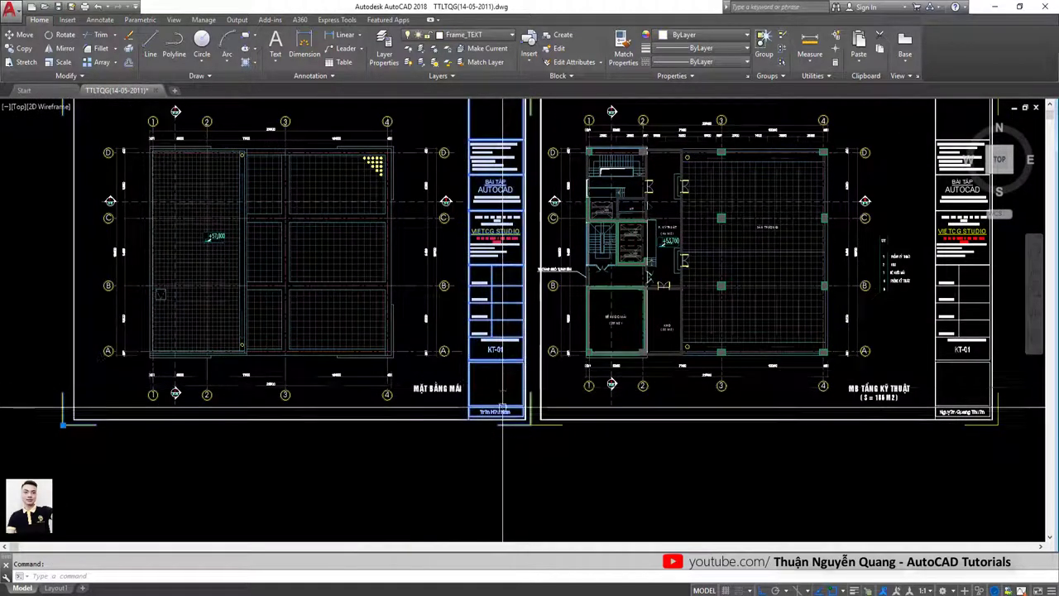
scroll(488, 389, down, 2)
click(495, 412)
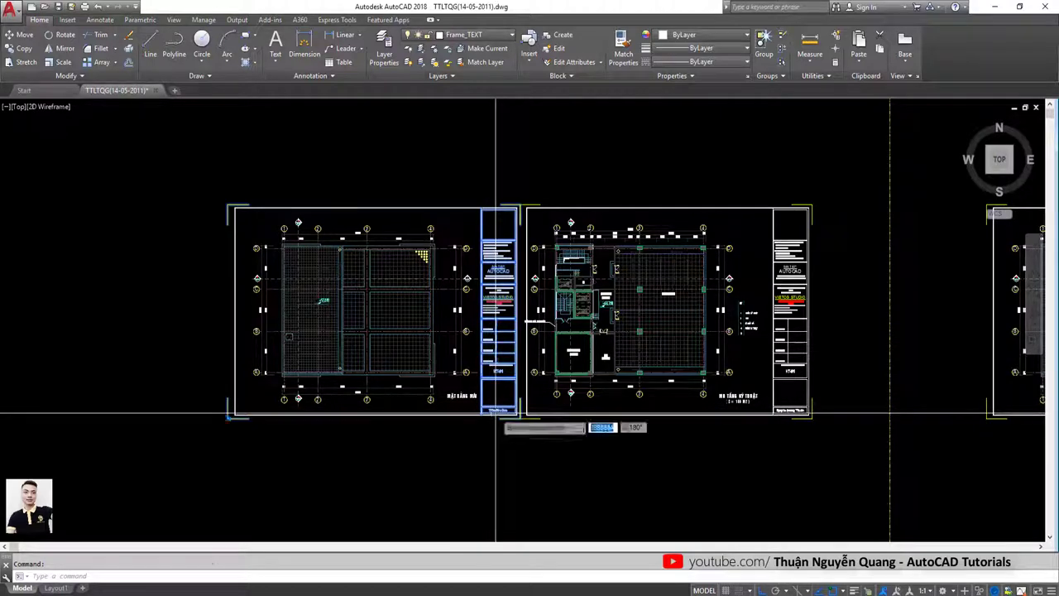
click(266, 412)
key(m)
key(Return)
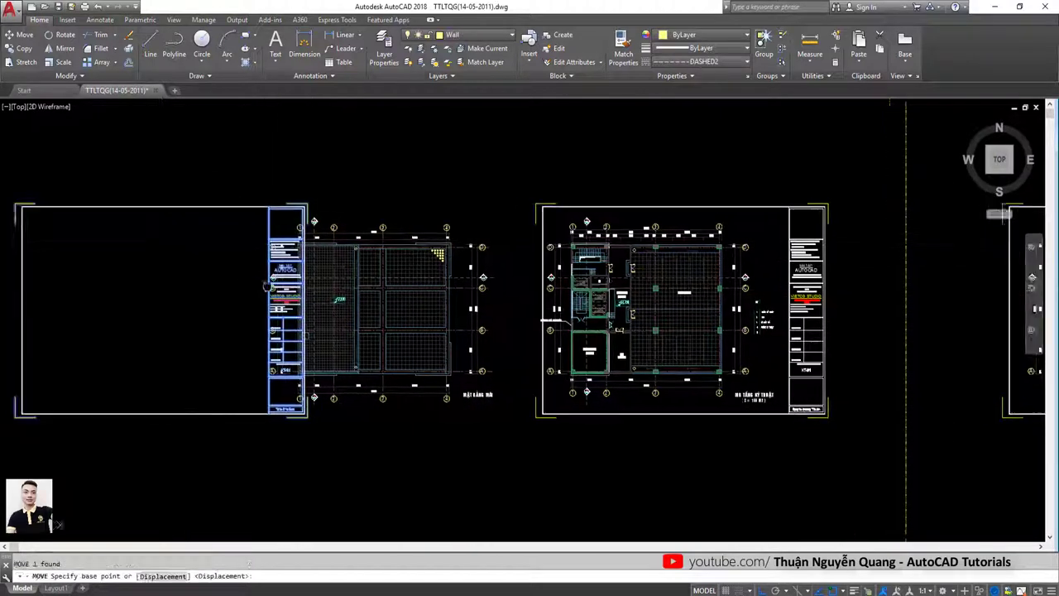
scroll(267, 286, down, 3)
click(379, 289)
scroll(379, 357, up, 6)
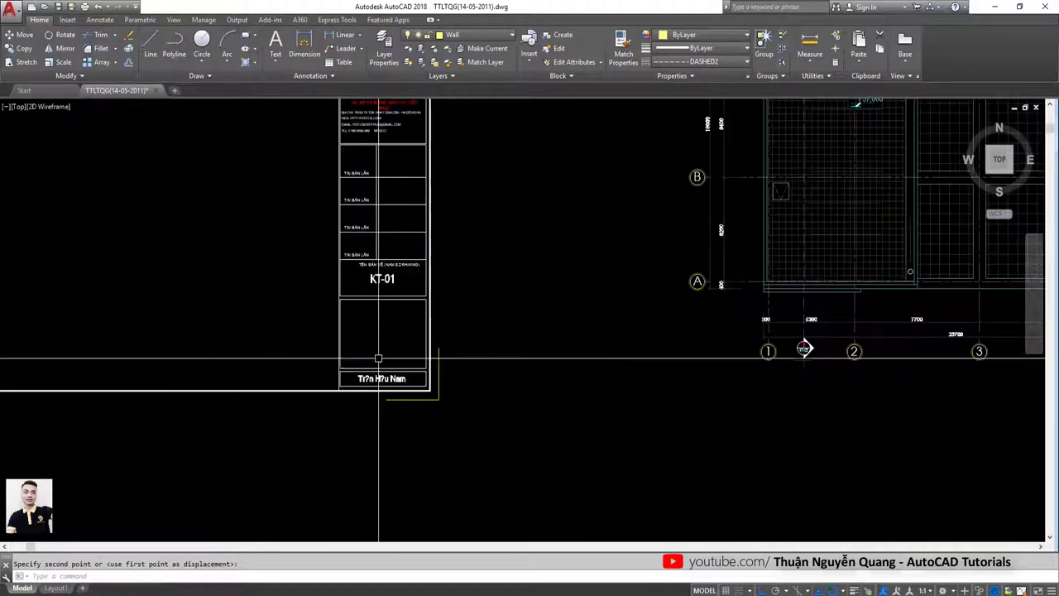
scroll(378, 357, down, 5)
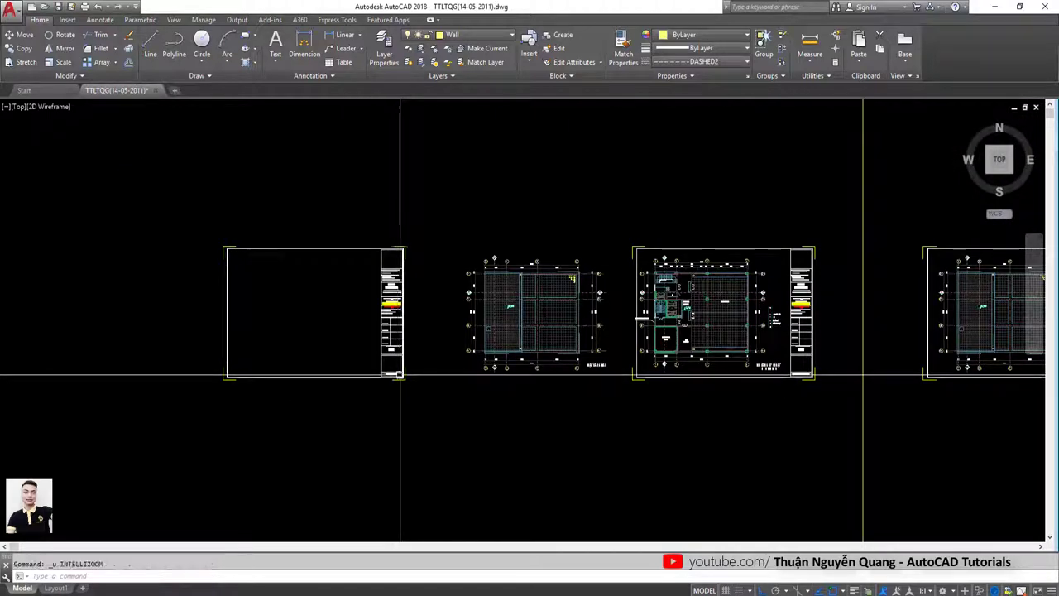
scroll(469, 295, up, 2)
key(ctrl+z)
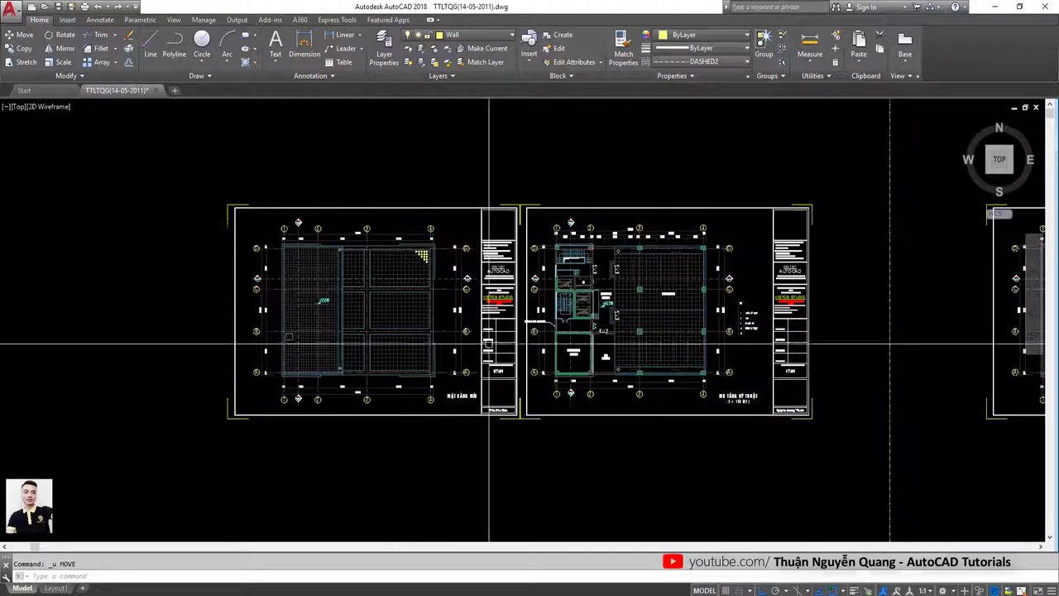
Step: Open the roof-plan title block's attribute values, then cancel without changes
scroll(493, 405, up, 4)
click(493, 406)
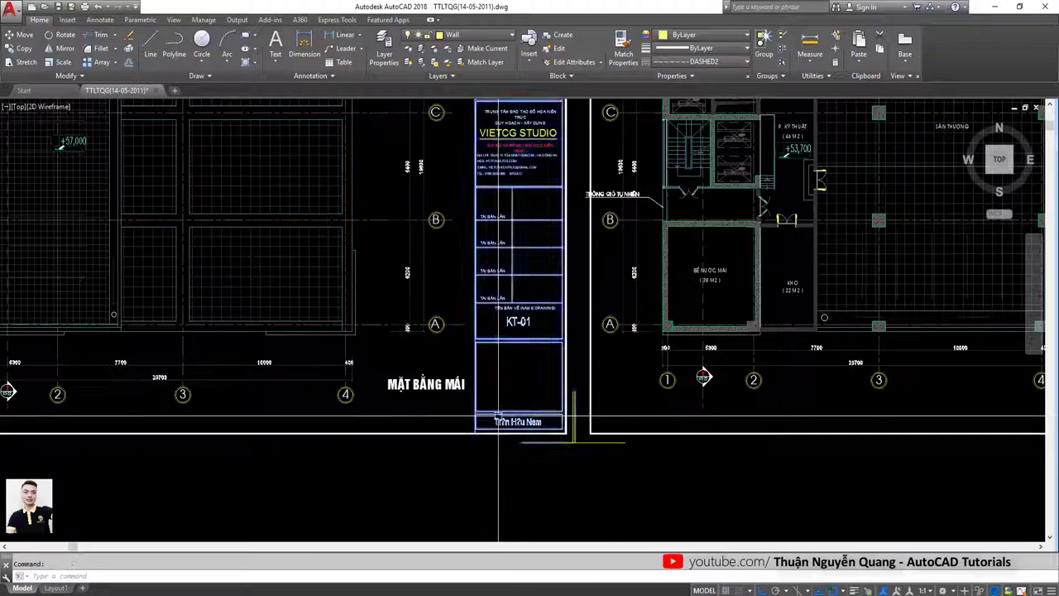
scroll(530, 405, up, 3)
double_click(530, 405)
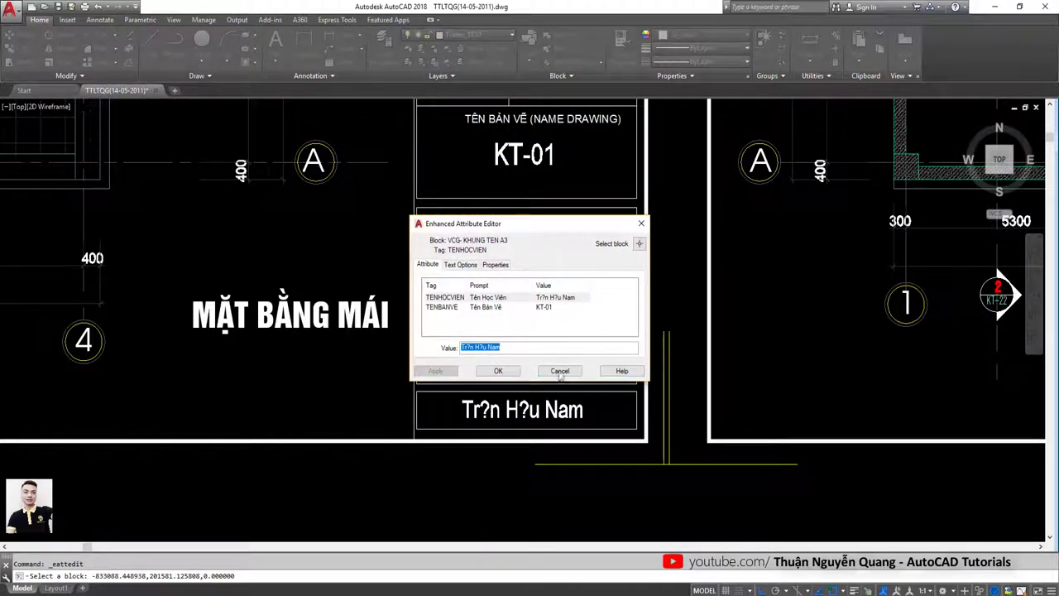
click(560, 373)
Step: Reopen the title block's attribute editor and choose Select block to pick another block
scroll(494, 405, down, 2)
scroll(495, 405, down, 3)
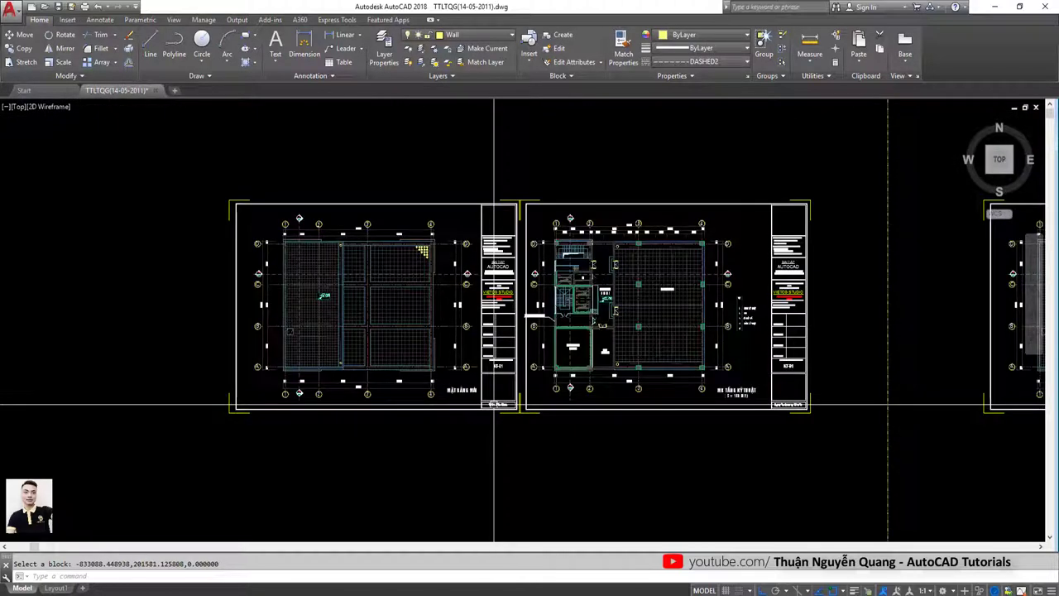
scroll(494, 405, up, 2)
scroll(496, 410, up, 2)
scroll(530, 438, up, 3)
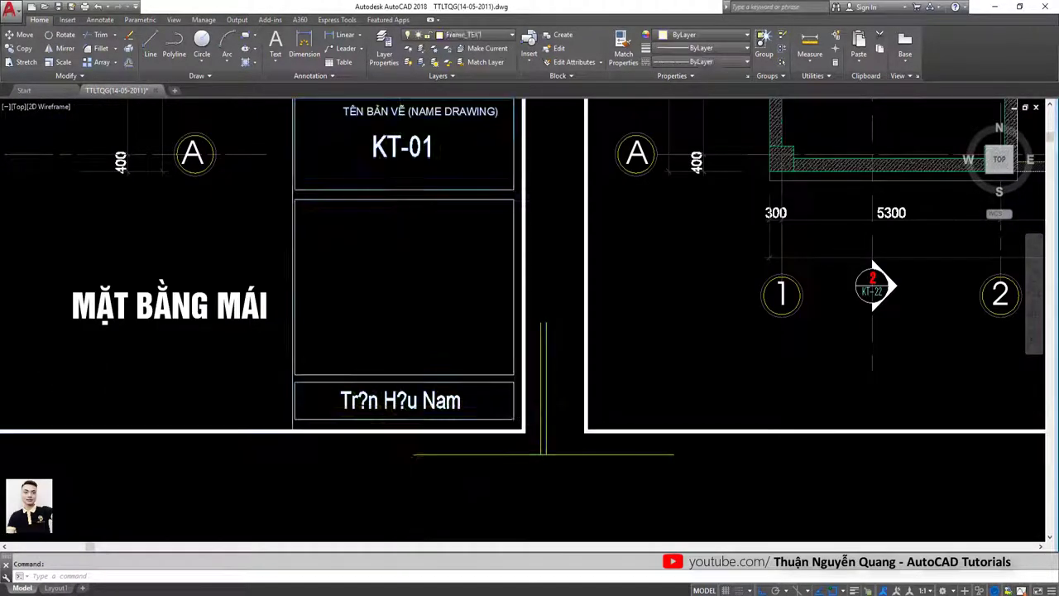
double_click(542, 453)
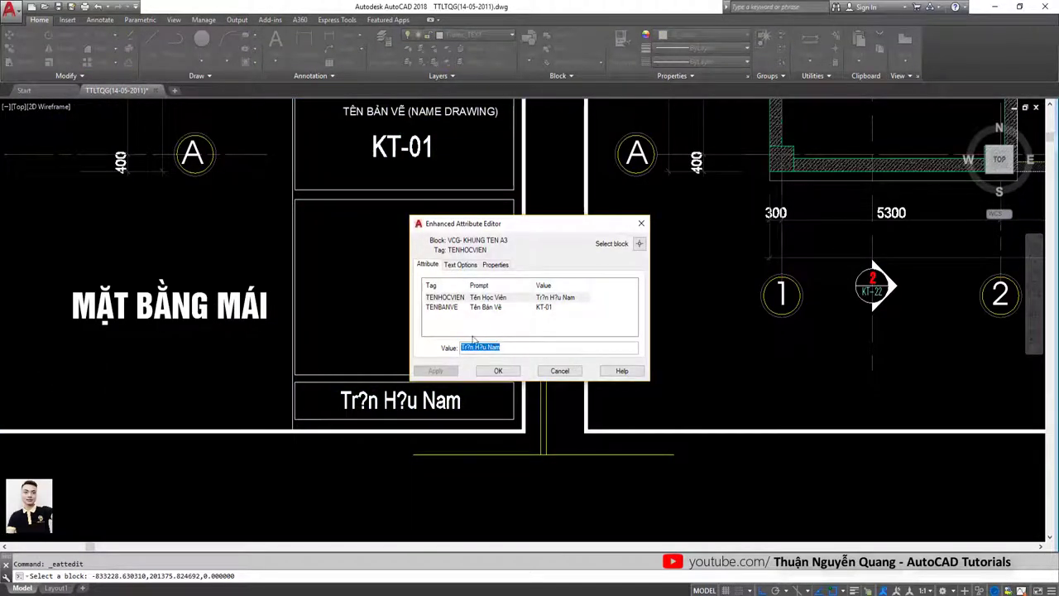
click(641, 242)
scroll(439, 350, down, 3)
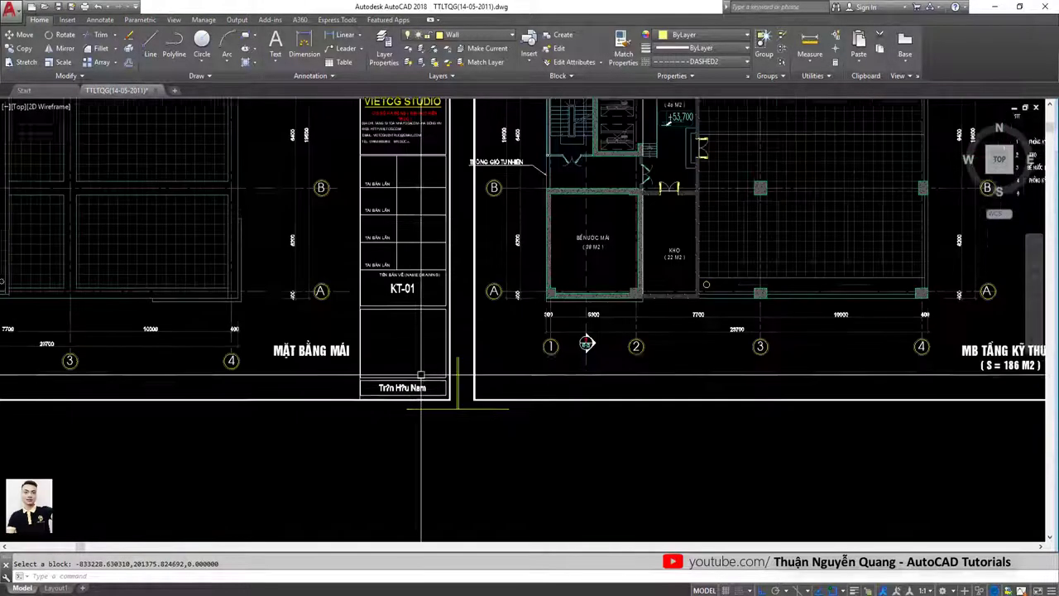
middle_drag(434, 368, 405, 398)
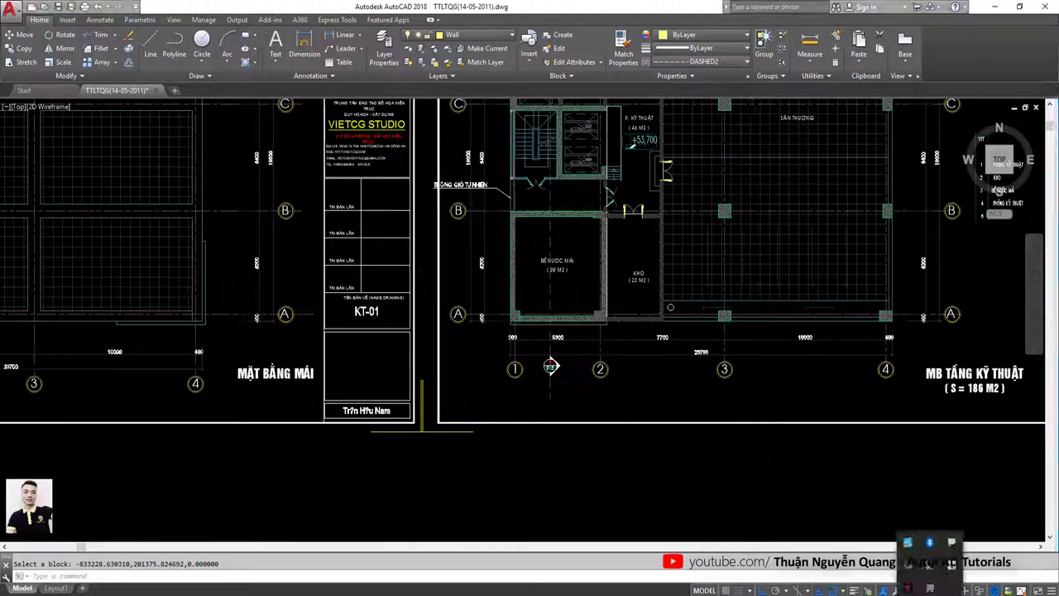
Step: Enable UniKey's 'Luôn sử dụng clipboard cho unicode' option under Mở rộng and close the settings
double_click(953, 568)
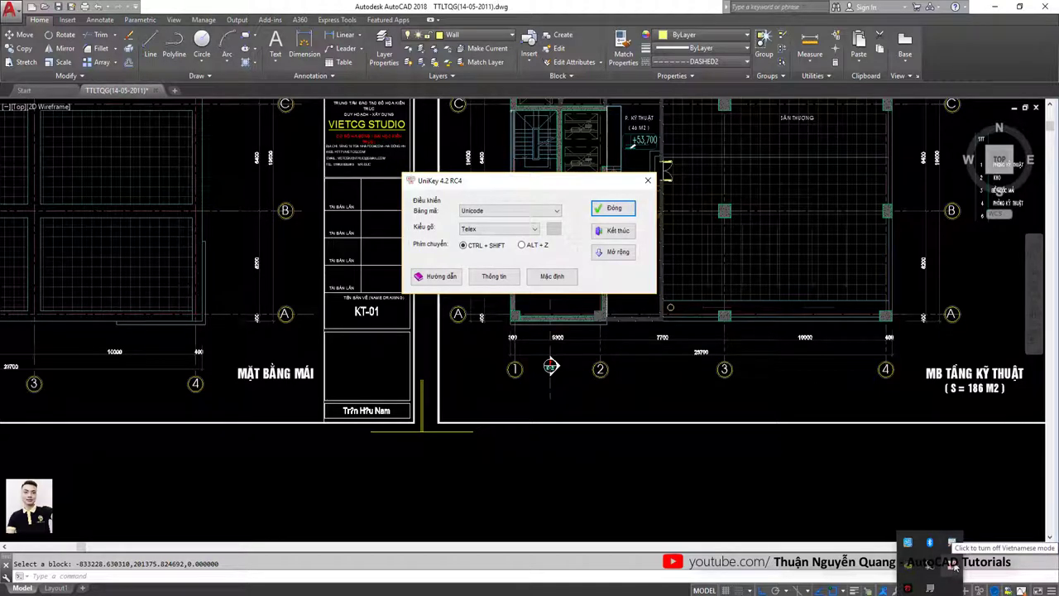
drag(480, 184, 442, 204)
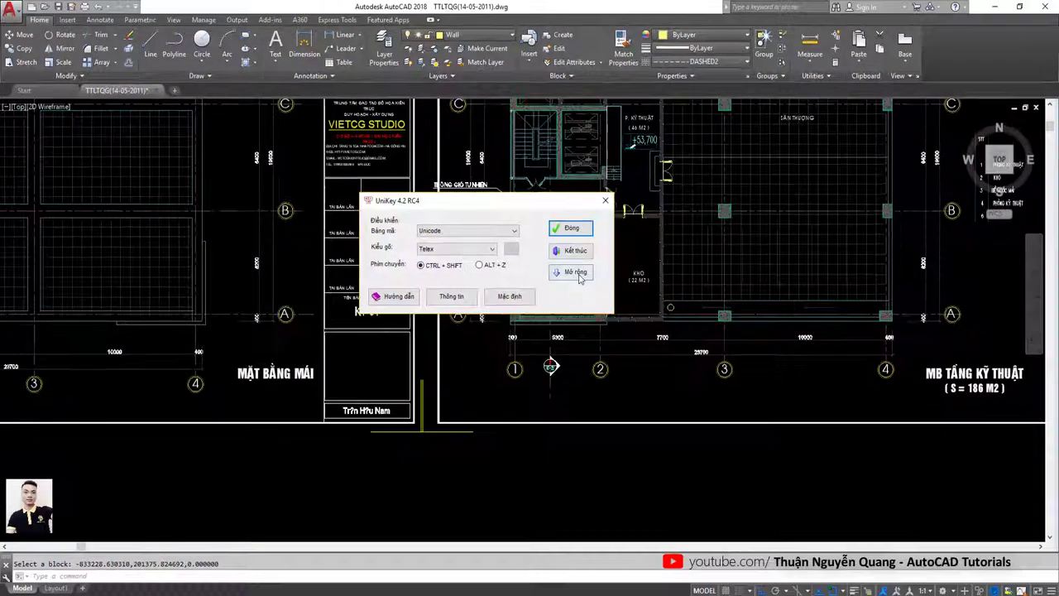
click(571, 275)
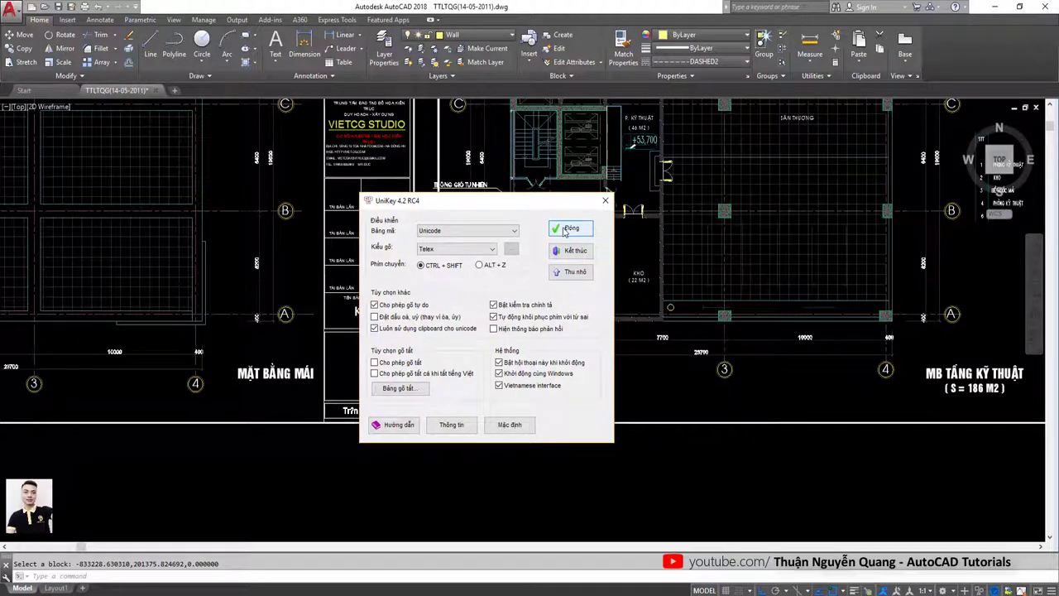
click(565, 229)
Step: Retype the roof-plan title block's TENHOCVIEN value with correct Vietnamese diacritics and confirm
scroll(549, 367, down, 5)
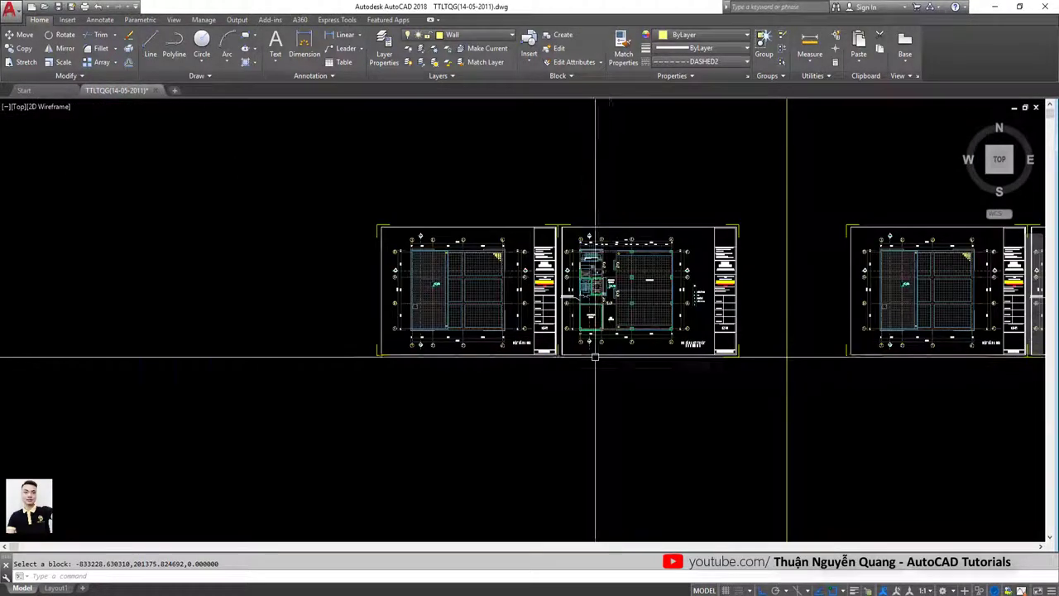
scroll(593, 355, up, 4)
scroll(546, 333, up, 5)
scroll(546, 334, down, 6)
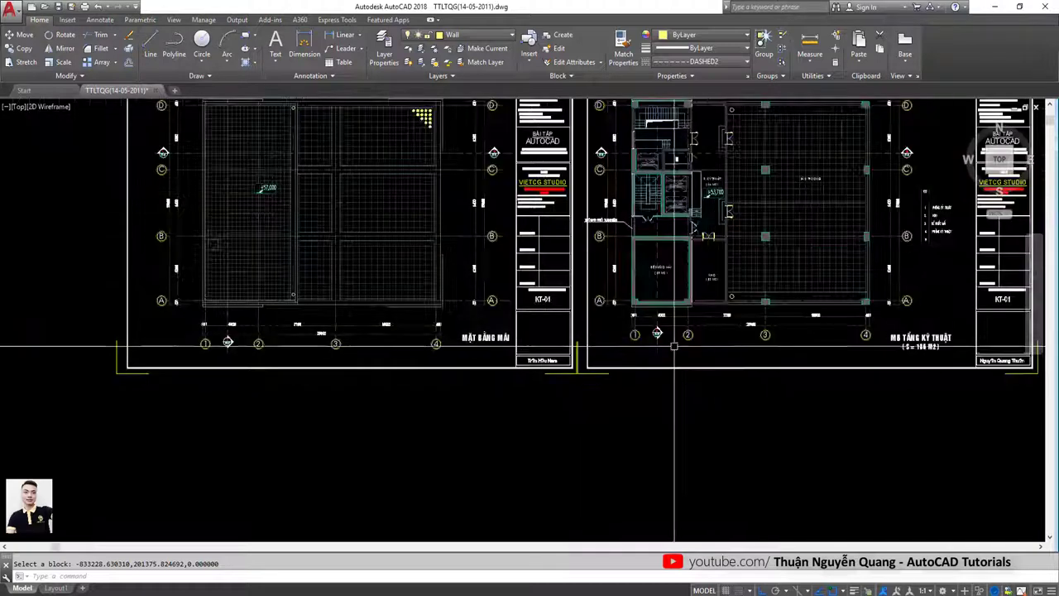
mouse_move(628, 339)
middle_down()
mouse_move(225, 347)
mouse_move(447, 331)
middle_up()
scroll(626, 284, up, 4)
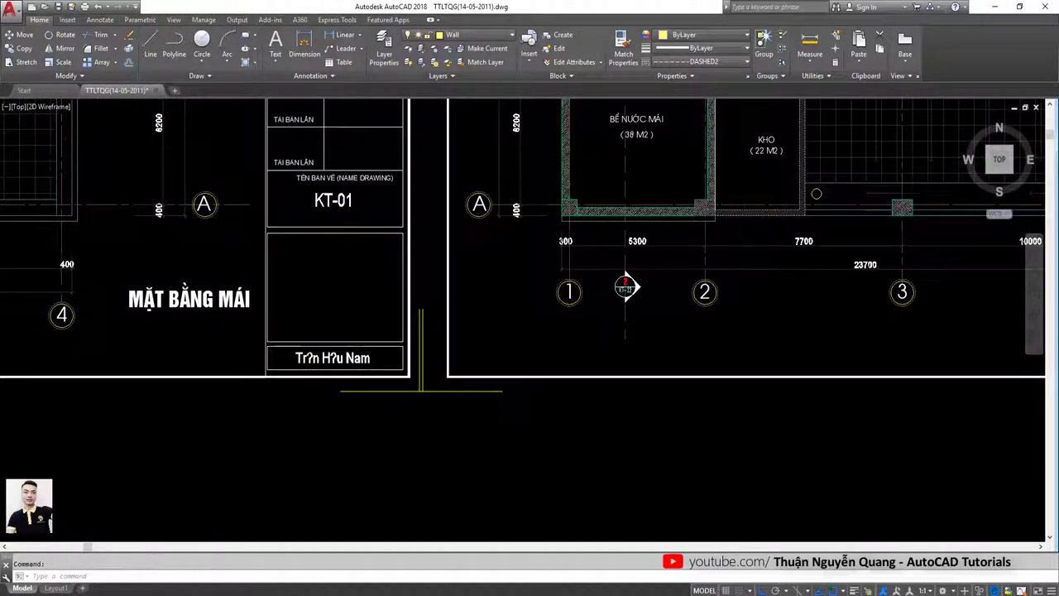
double_click(332, 357)
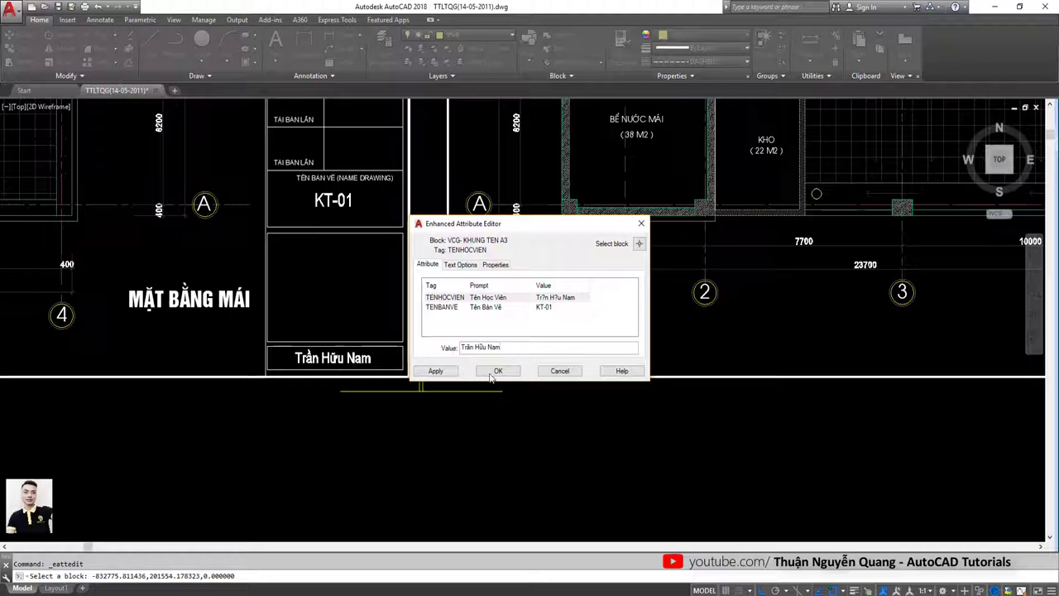
click(496, 371)
Step: Retype the second sheet's TENHOCVIEN student name with correct diacritics and confirm
scroll(609, 402, down, 5)
scroll(702, 378, up, 2)
scroll(704, 365, up, 3)
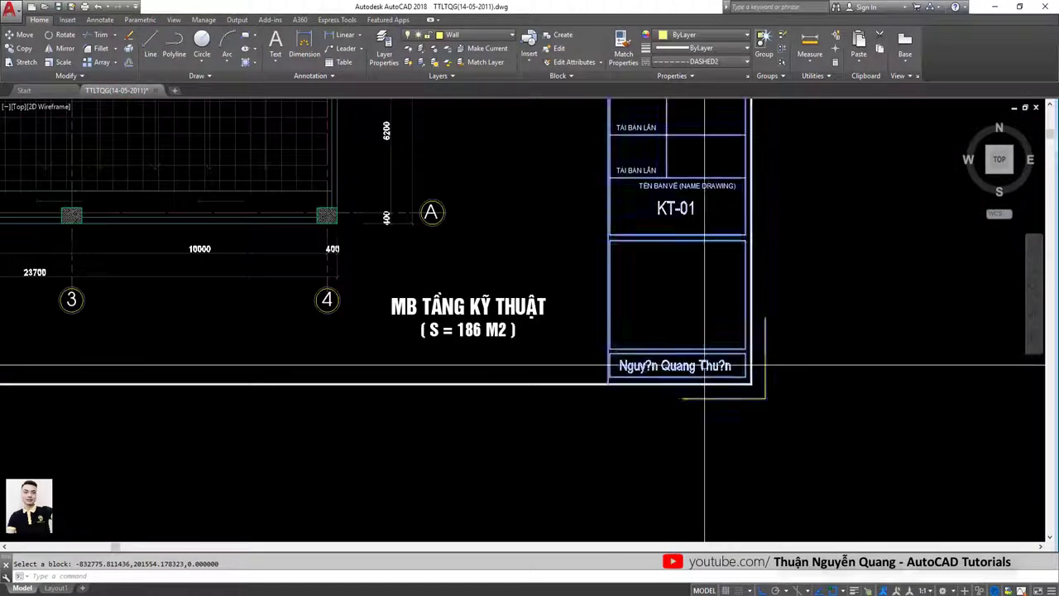
click(704, 365)
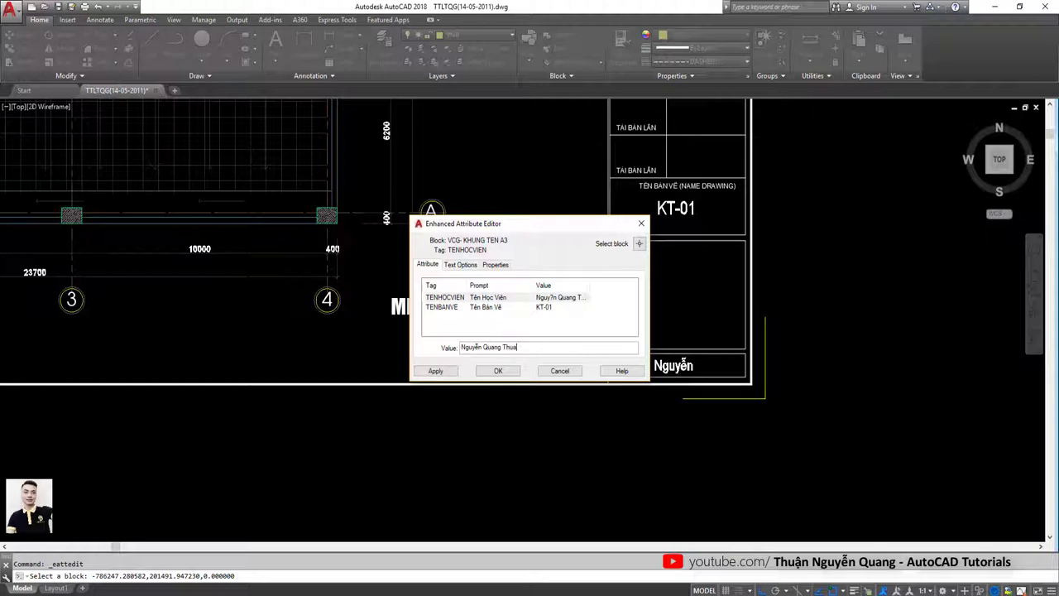
click(508, 371)
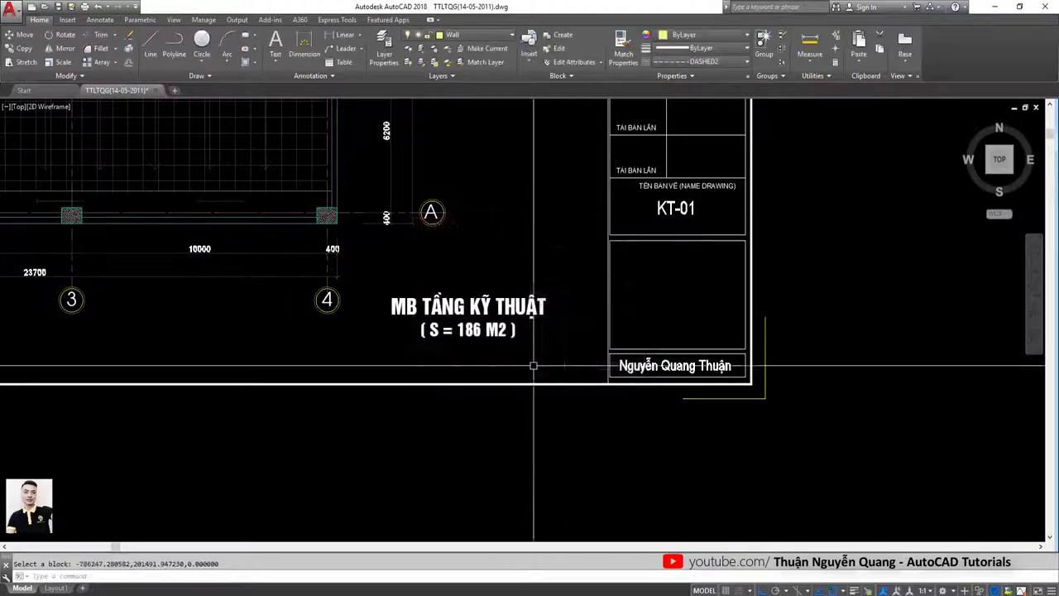
scroll(629, 368, up, 4)
scroll(643, 371, down, 8)
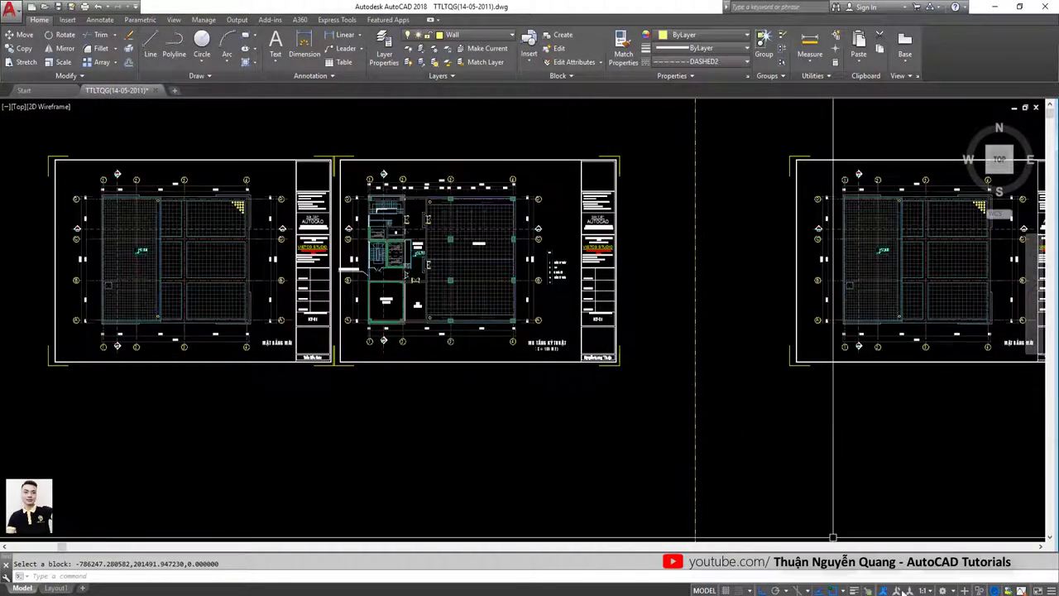
Step: Uncheck 'Luôn sử dụng clipboard cho unicode' in UniKey's Mở rộng options and close the settings
click(930, 589)
double_click(952, 565)
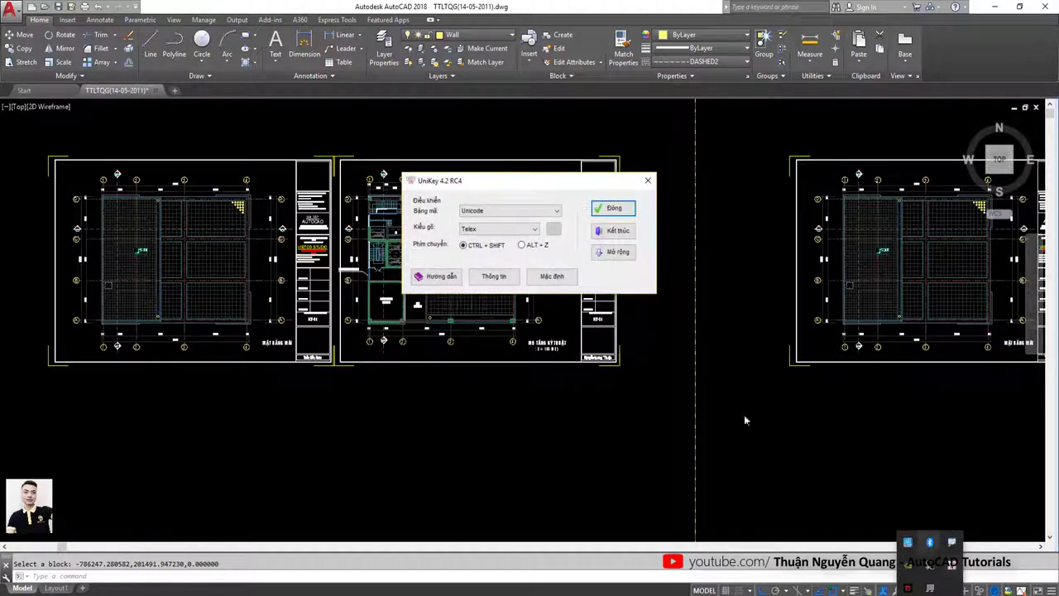
click(616, 252)
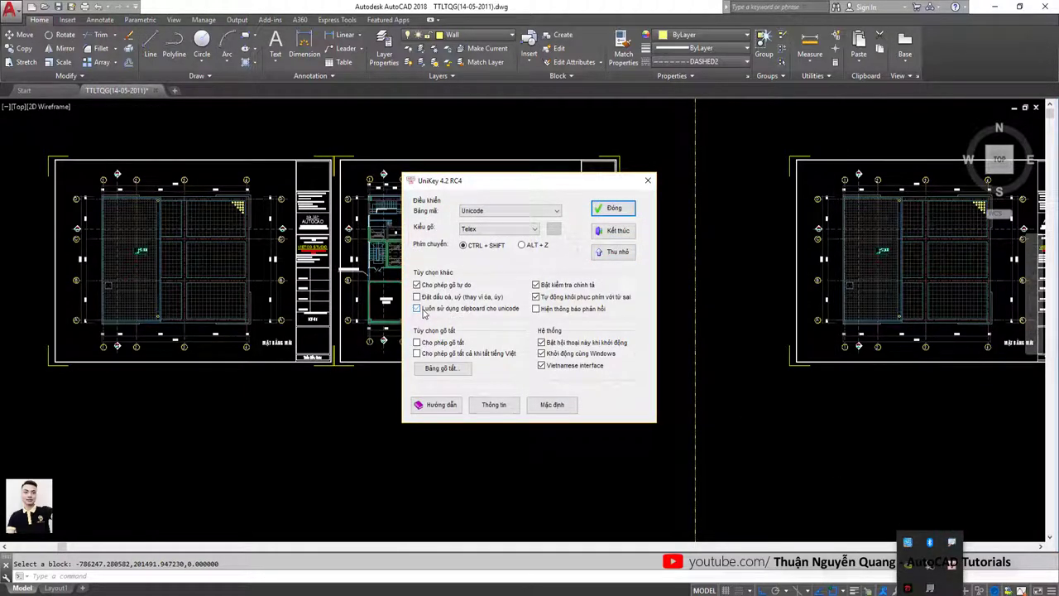
click(613, 214)
scroll(671, 265, up, 5)
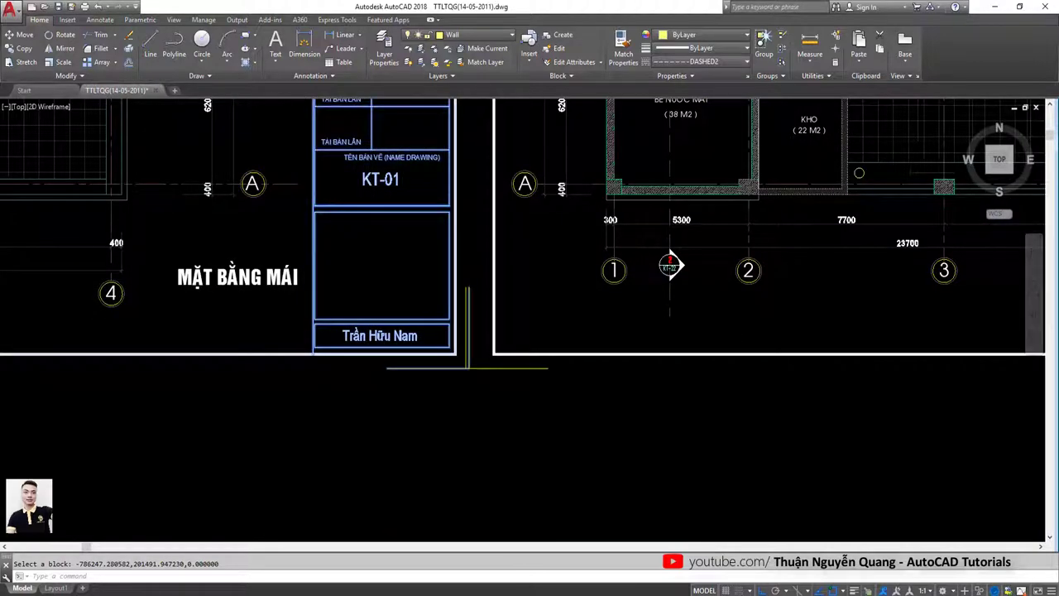
Step: Retype the student name in the MB TẦNG KỸ THUẬT title block's TENHOCVIEN value and confirm
click(467, 367)
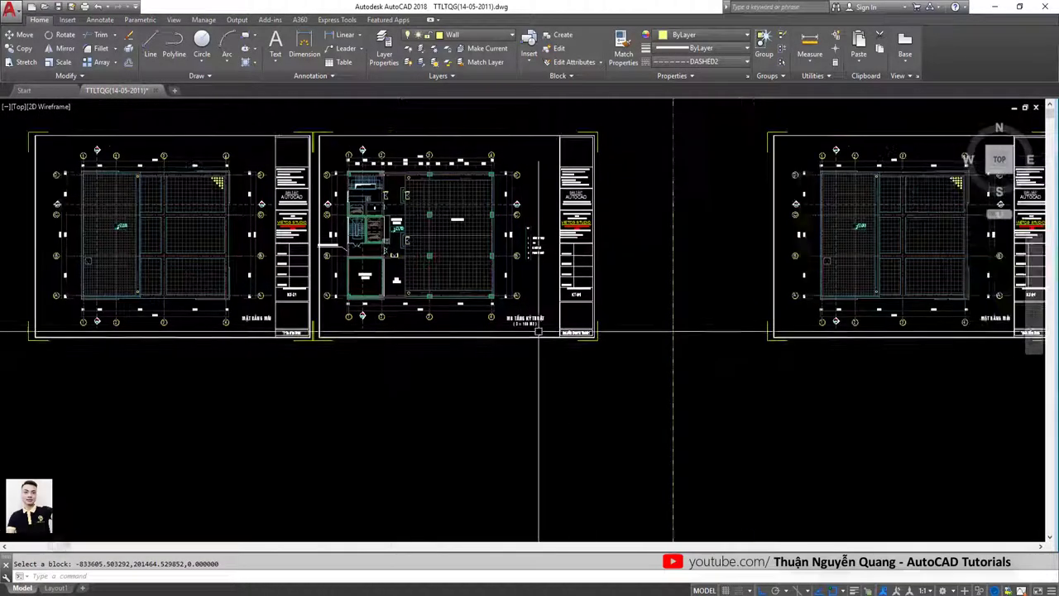
scroll(591, 348, up, 5)
click(590, 348)
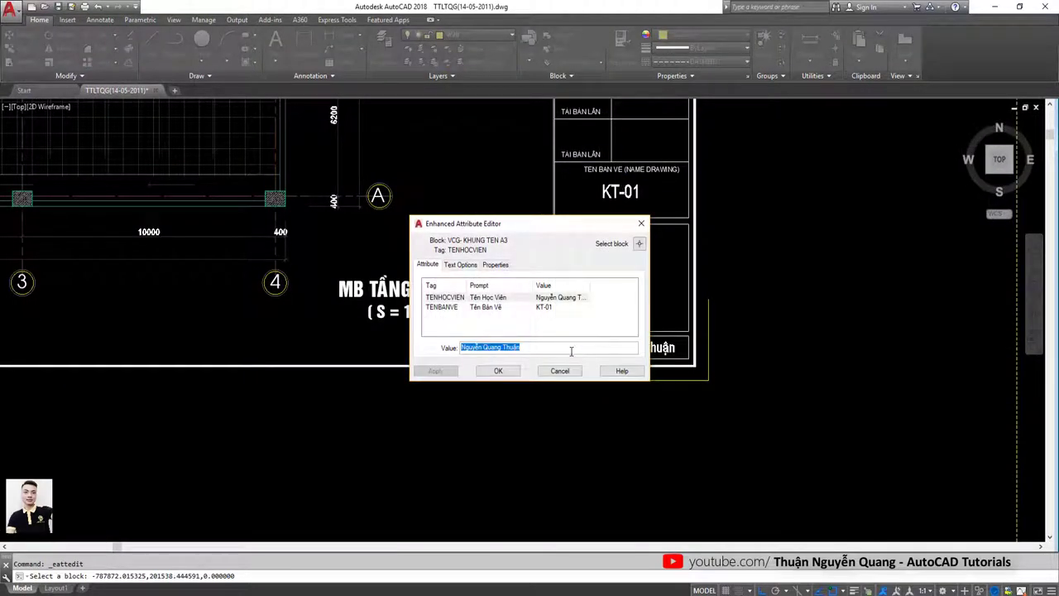
text(T)
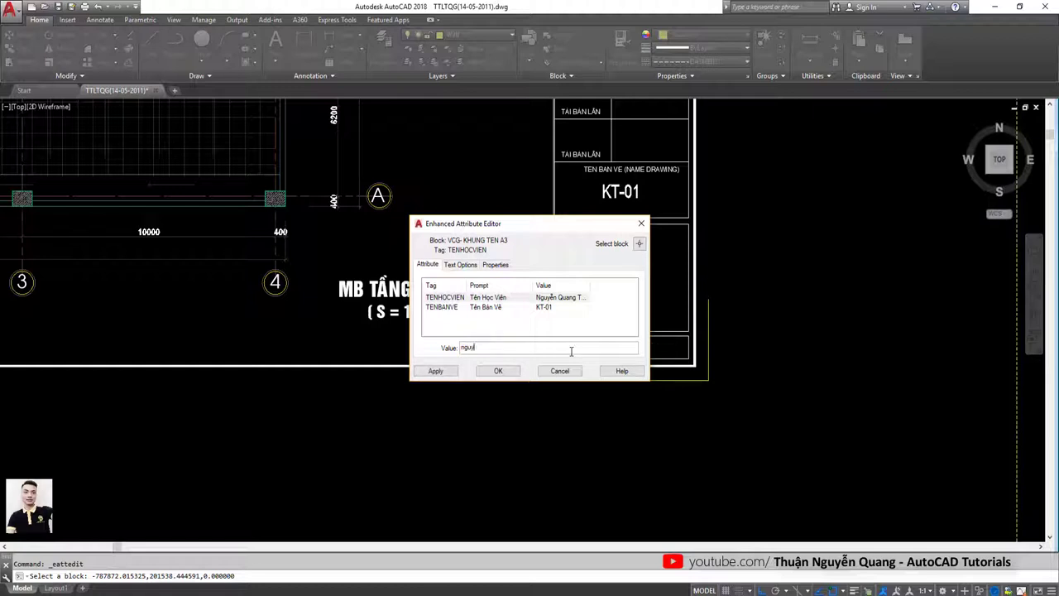
key(BackSpace)
key(BackSpace)
key(BackSpace)
click(499, 371)
scroll(85, 293, down, 5)
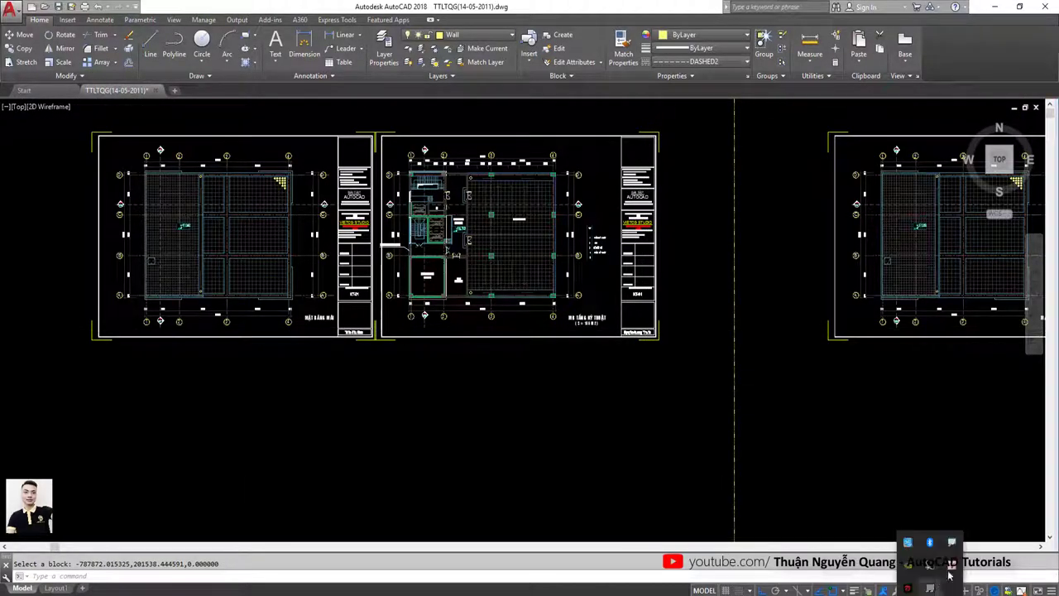
Step: Re-enable UniKey's clipboard option and retype the student's full name on the MẶT BẰNG MÁI title block
double_click(950, 564)
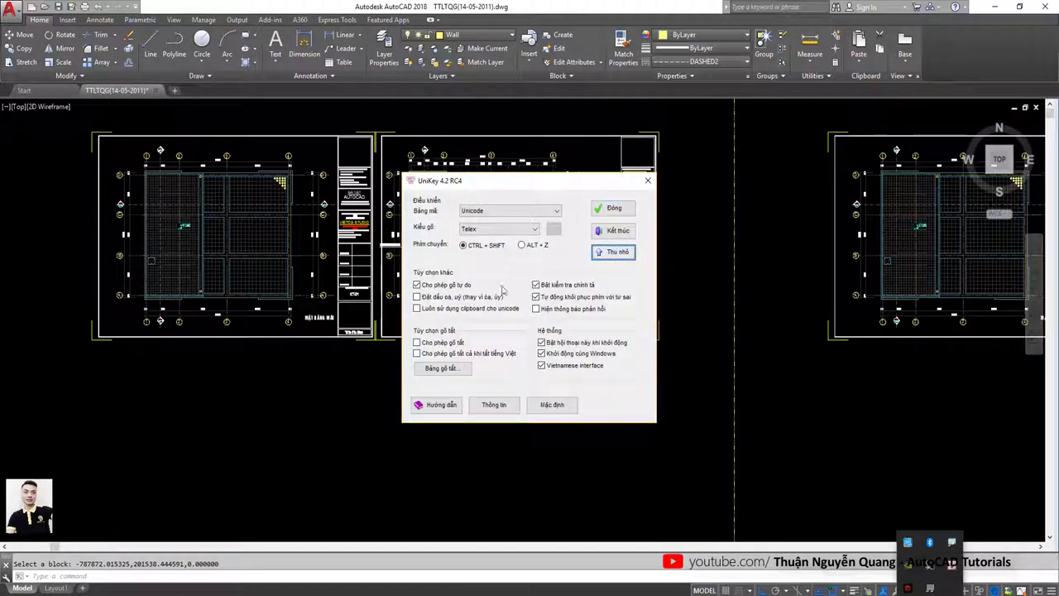
click(614, 208)
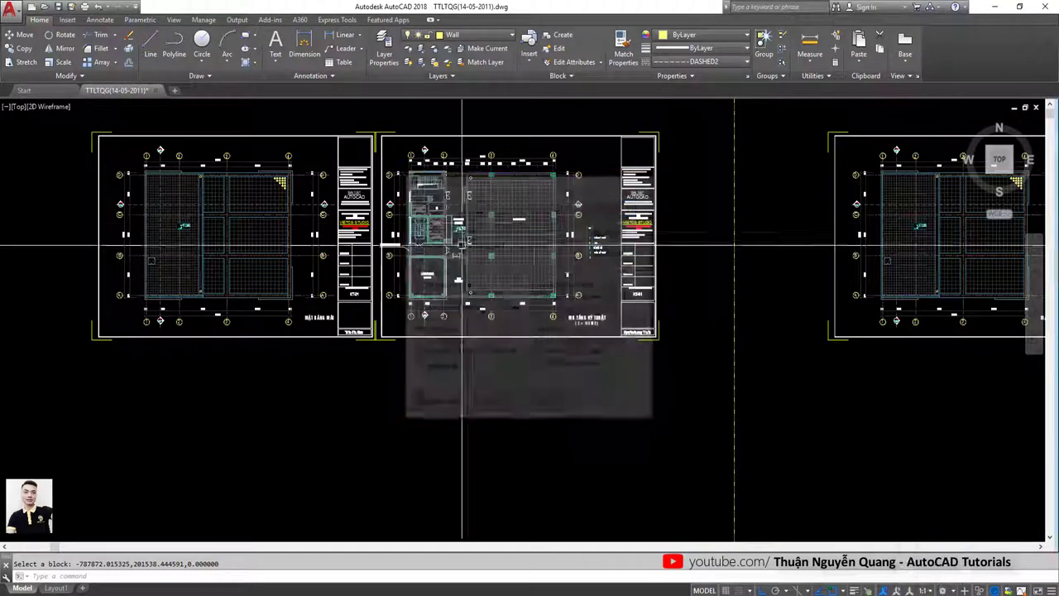
click(431, 331)
text(Tra)
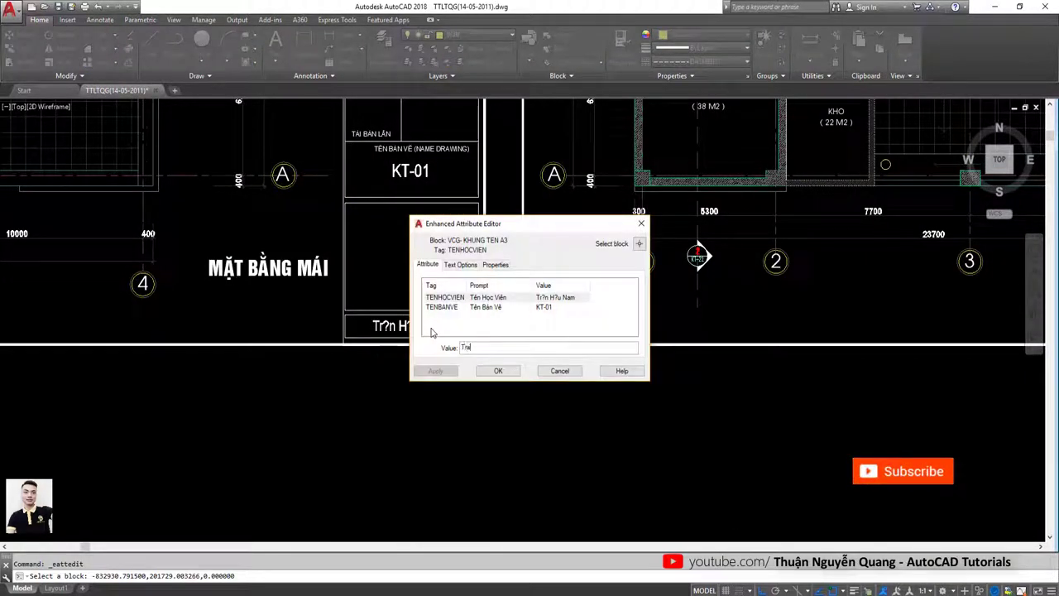
text(ần H)
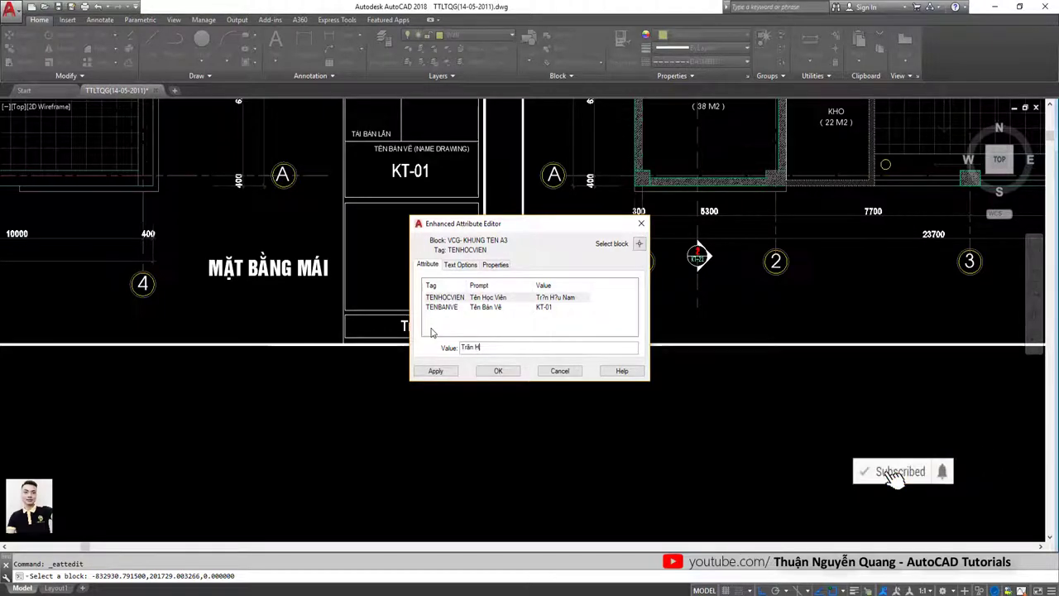
text(ữu Nam)
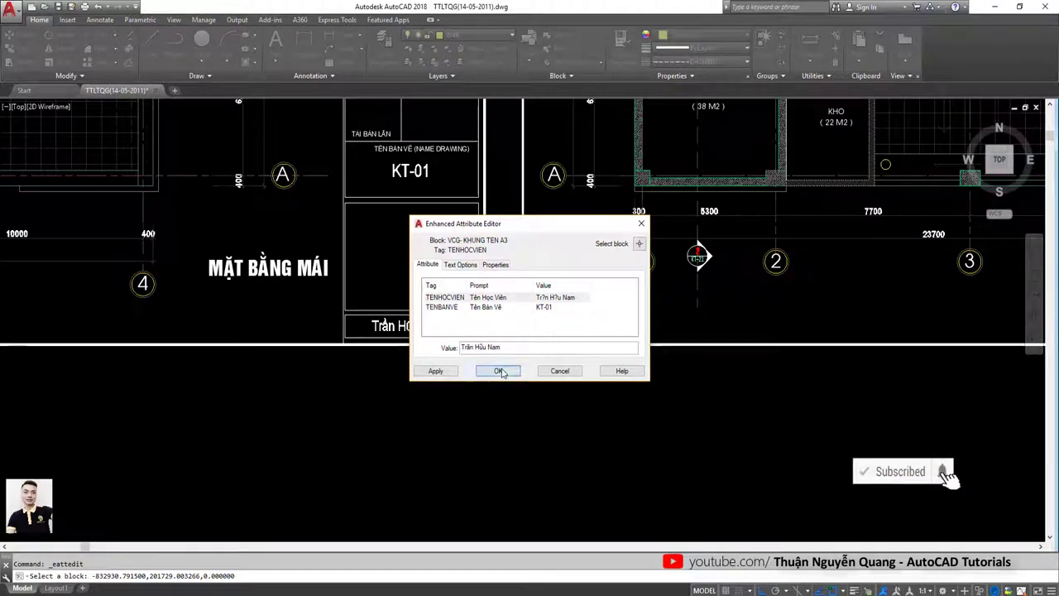
click(500, 372)
scroll(530, 331, down, 5)
scroll(315, 98, up, 5)
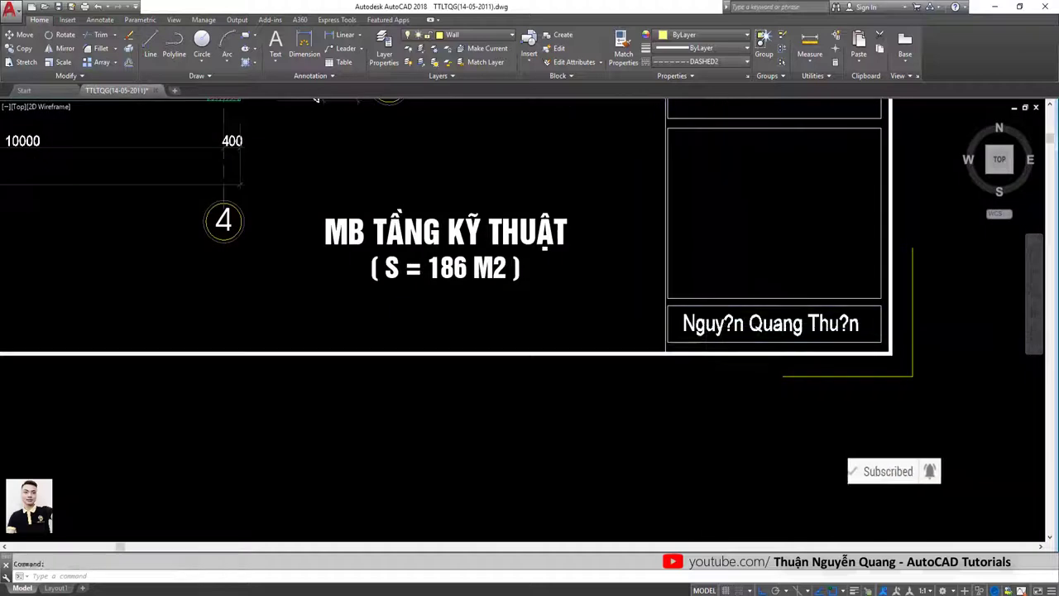
Step: Correct the student name in the MB TẦNG KỸ THUẬT title block, dismissing the truncation warning
double_click(769, 324)
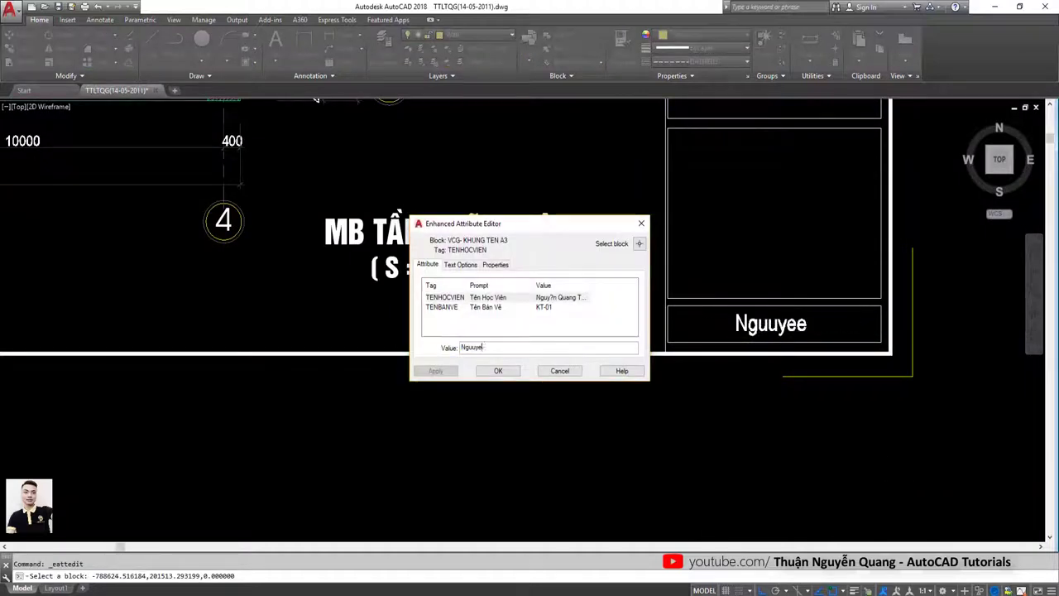
key(BackSpace)
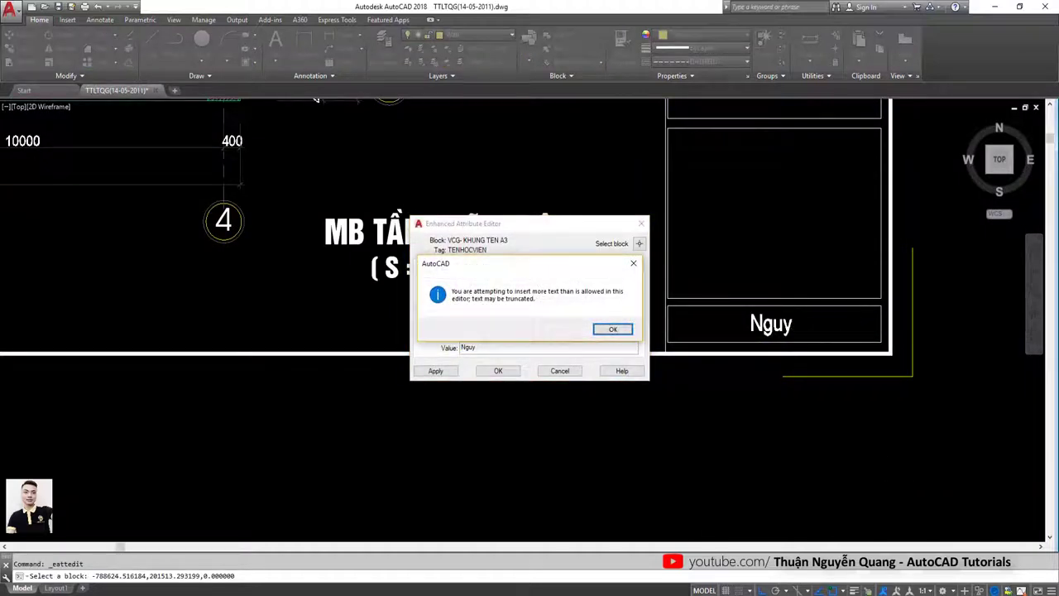
click(613, 330)
text(ễn )
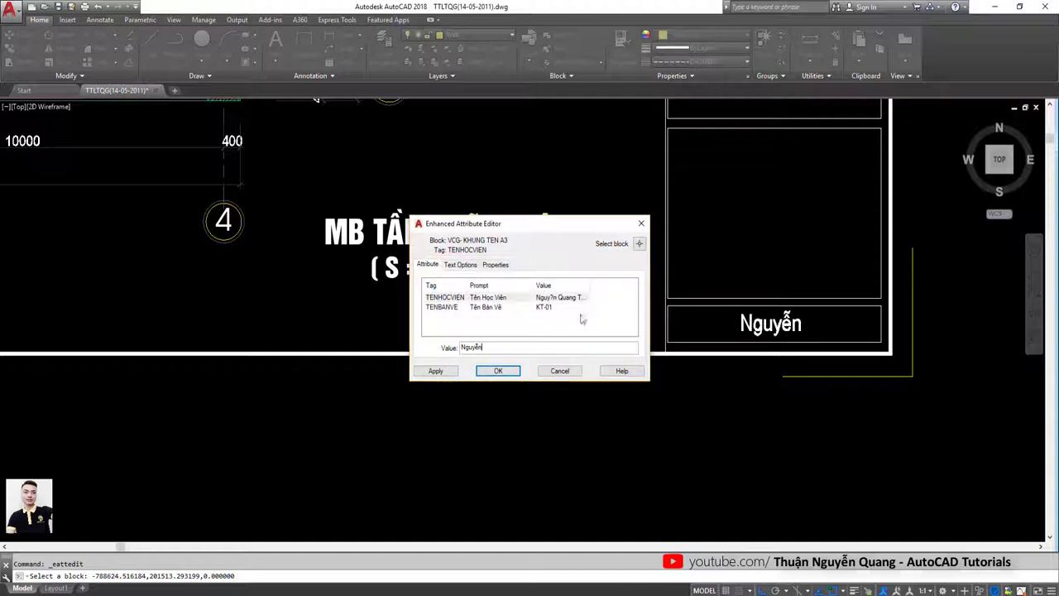
text(Quang Thuận)
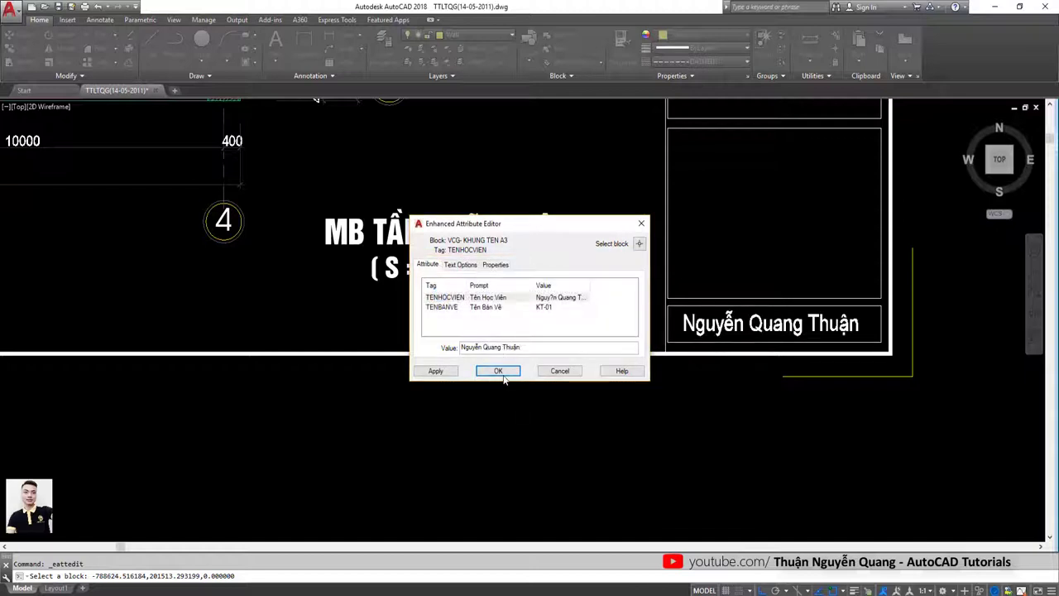
click(503, 374)
scroll(511, 364, down, 5)
scroll(511, 364, up, 3)
scroll(510, 364, up, 2)
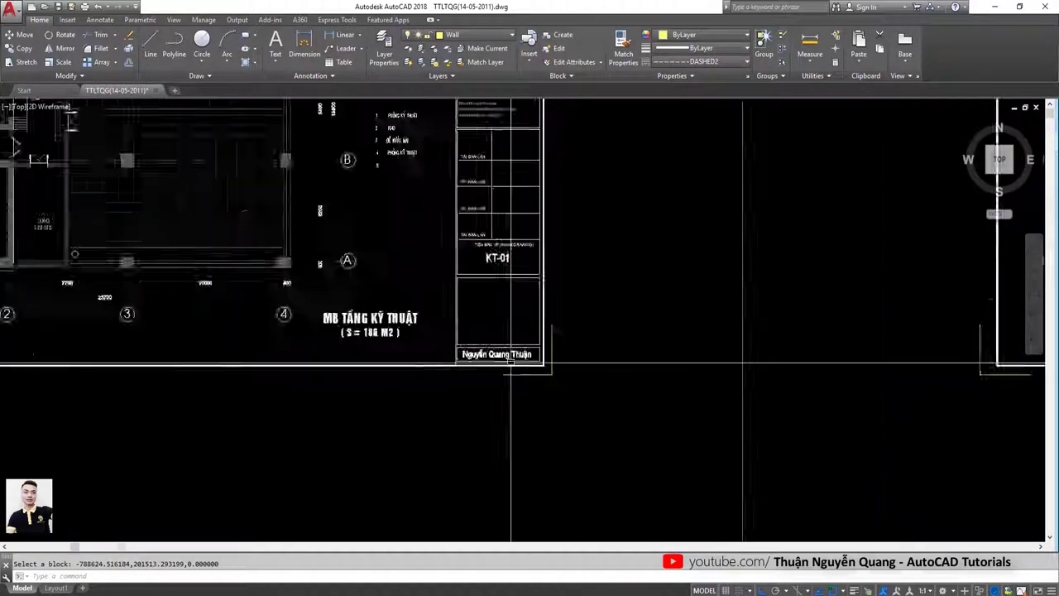
scroll(511, 364, down, 5)
scroll(513, 364, up, 3)
scroll(579, 371, up, 2)
scroll(604, 372, down, 4)
middle_drag(604, 372, 643, 381)
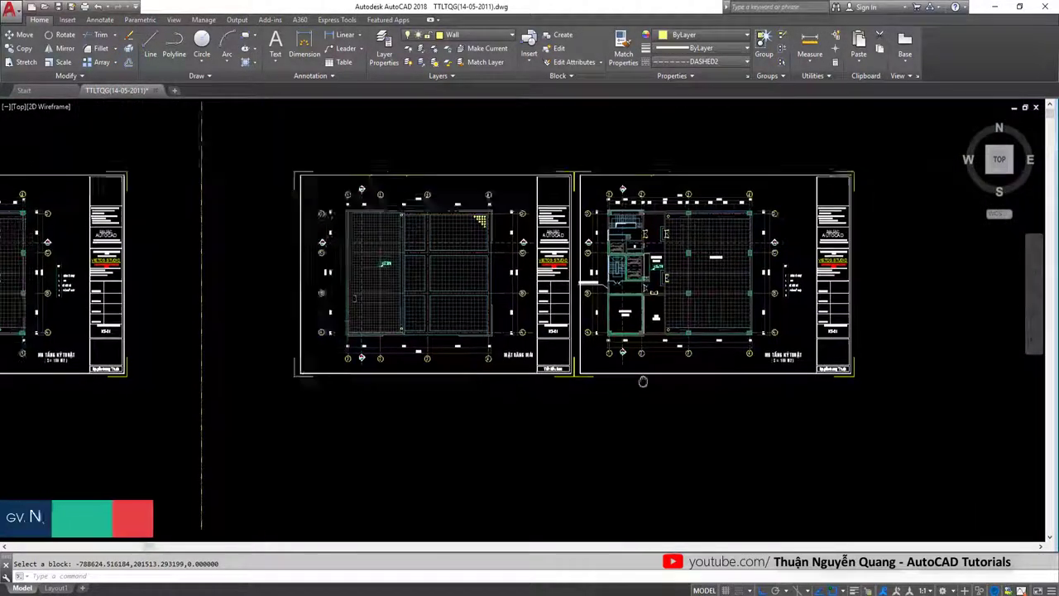
scroll(729, 359, up, 2)
scroll(728, 359, up, 2)
scroll(549, 398, down, 5)
middle_drag(548, 397, 600, 327)
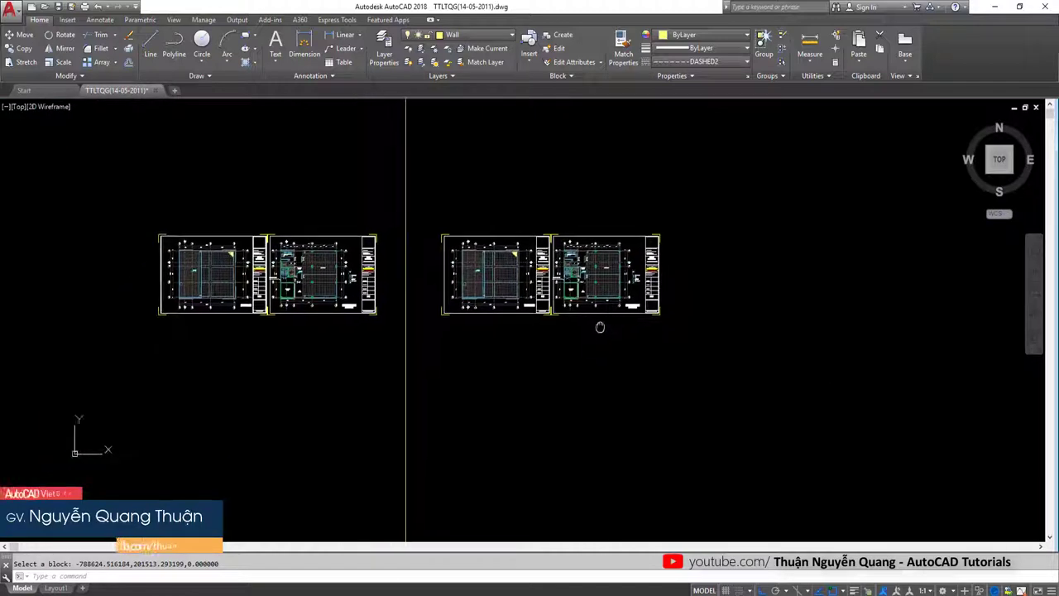
scroll(504, 347, down, 5)
mouse_move(504, 348)
middle_down()
mouse_move(504, 295)
mouse_move(527, 286)
mouse_move(398, 316)
middle_up()
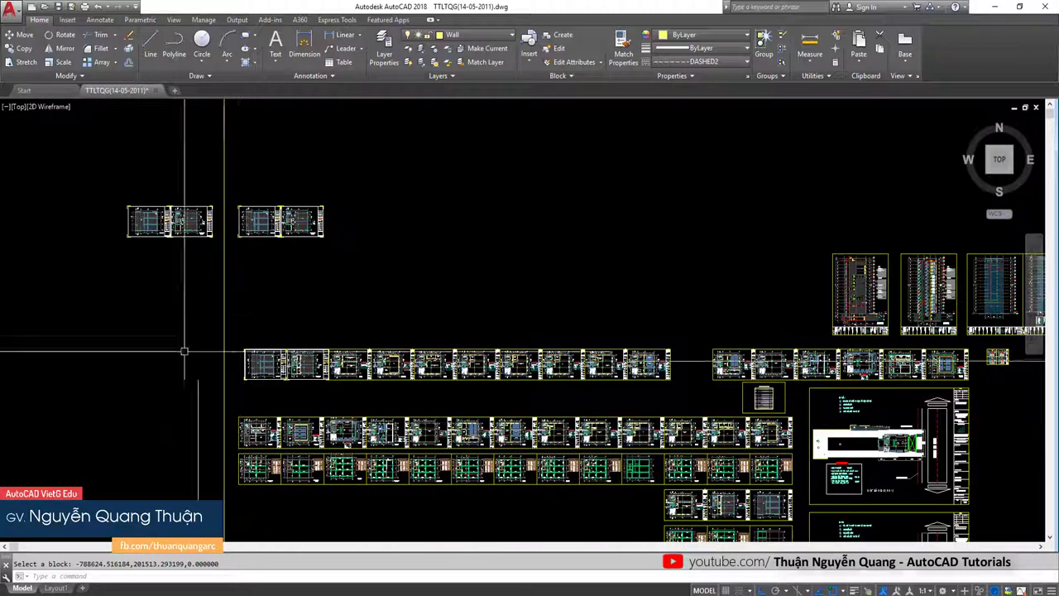
scroll(149, 223, up, 2)
middle_drag(124, 249, 180, 296)
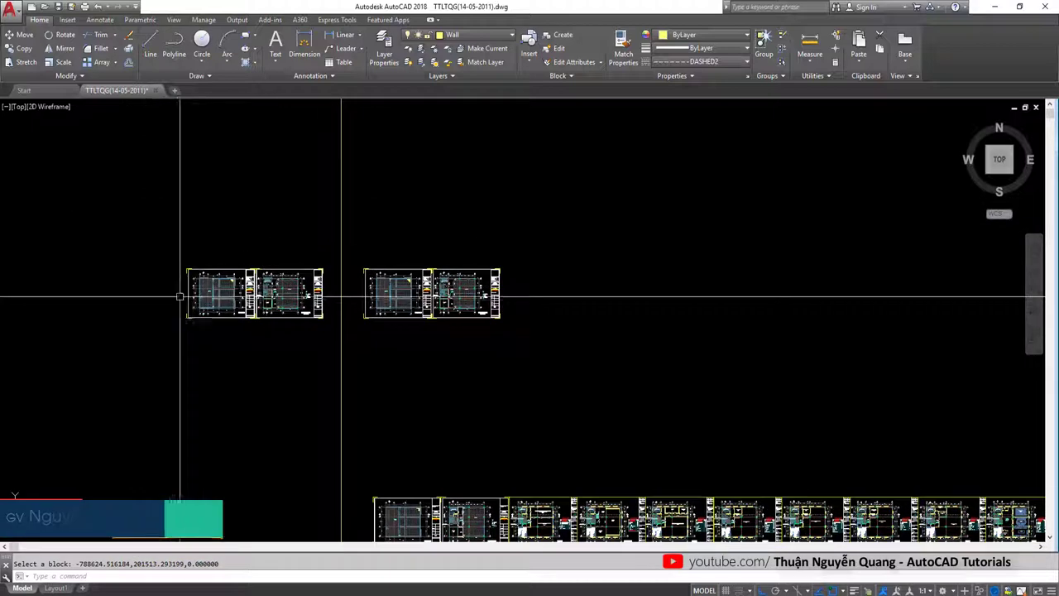
middle_drag(319, 339, 350, 308)
middle_drag(461, 343, 325, 269)
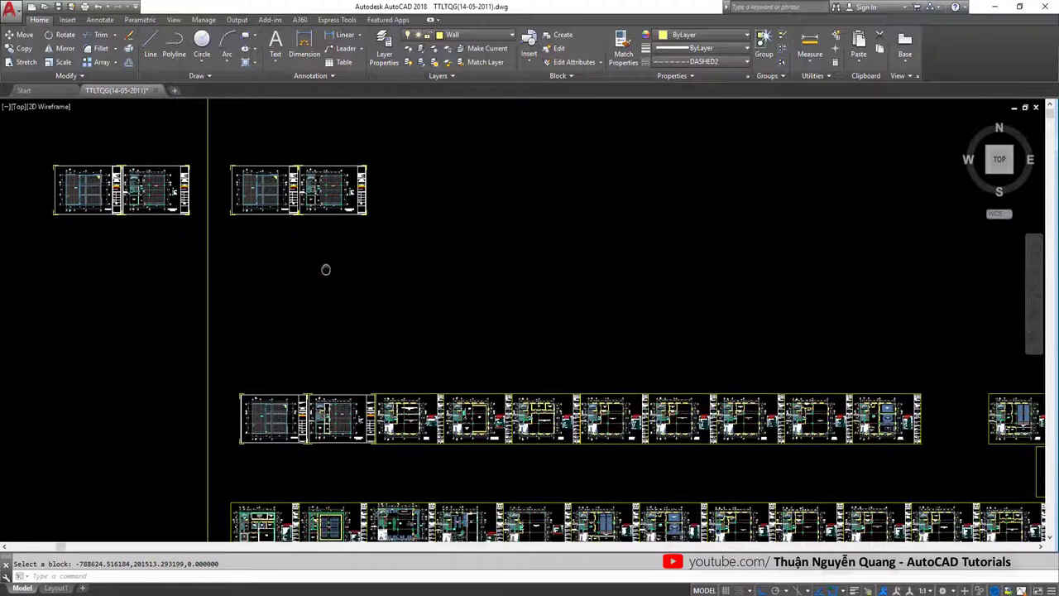
middle_drag(195, 232, 307, 307)
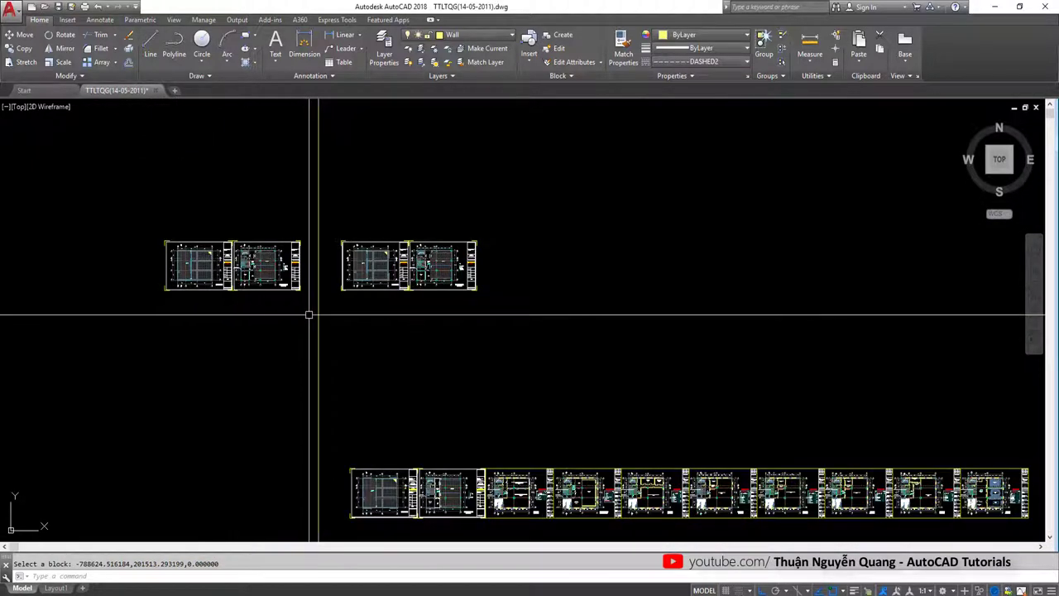